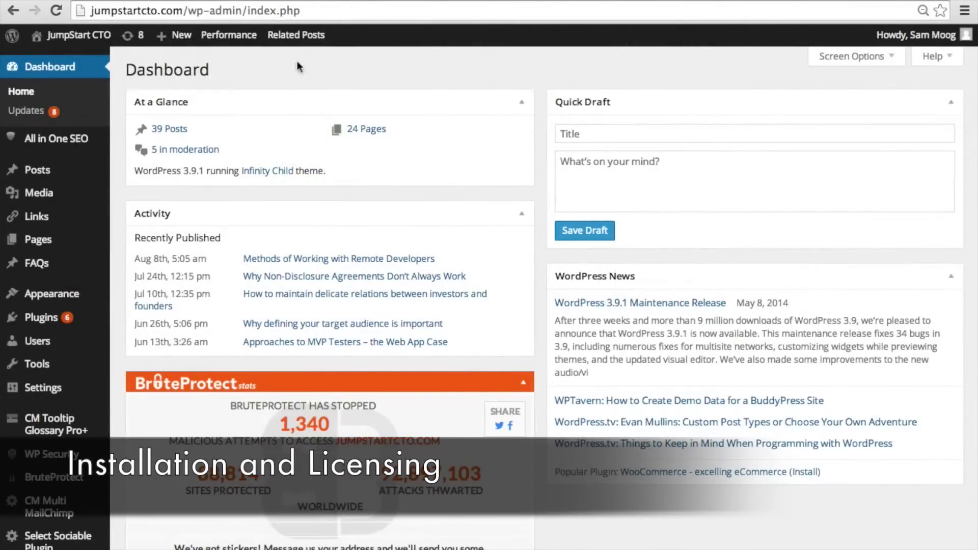
# Step: Find the CM Tooltip Glossary Community Terms plugin among installed plugins and activate it
pyautogui.scroll(-1, 113, 265)
pyautogui.scroll(-1, 112, 264)
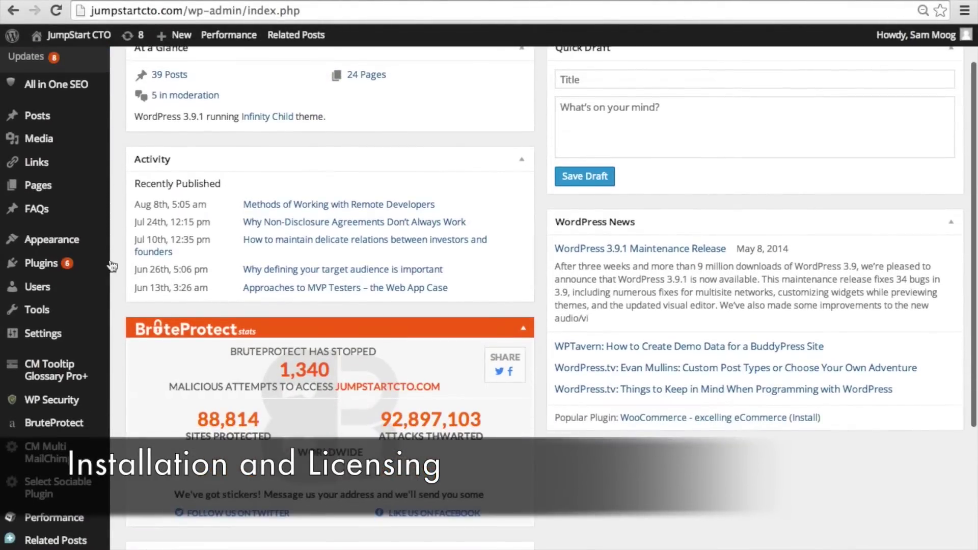
pyautogui.click(37, 268)
pyautogui.click(777, 95)
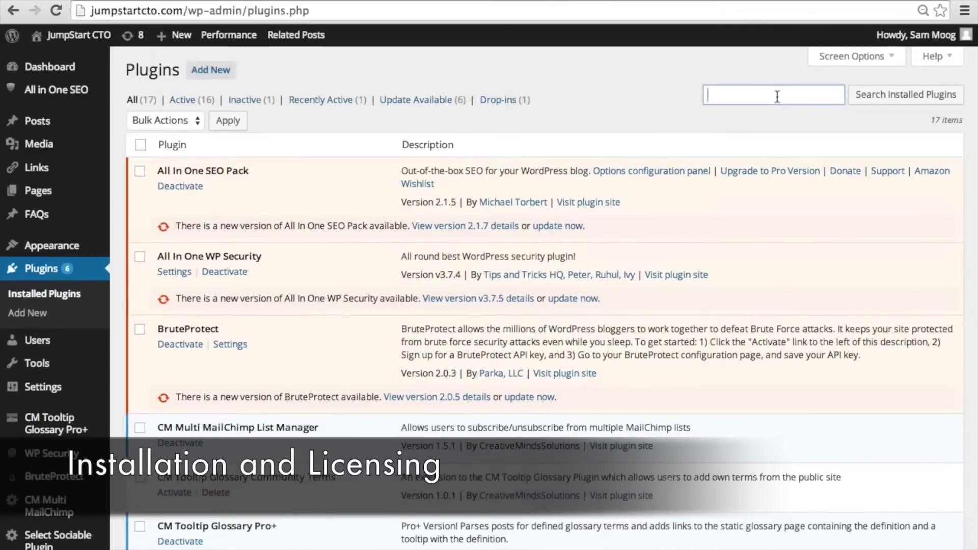
pyautogui.write('community terms')
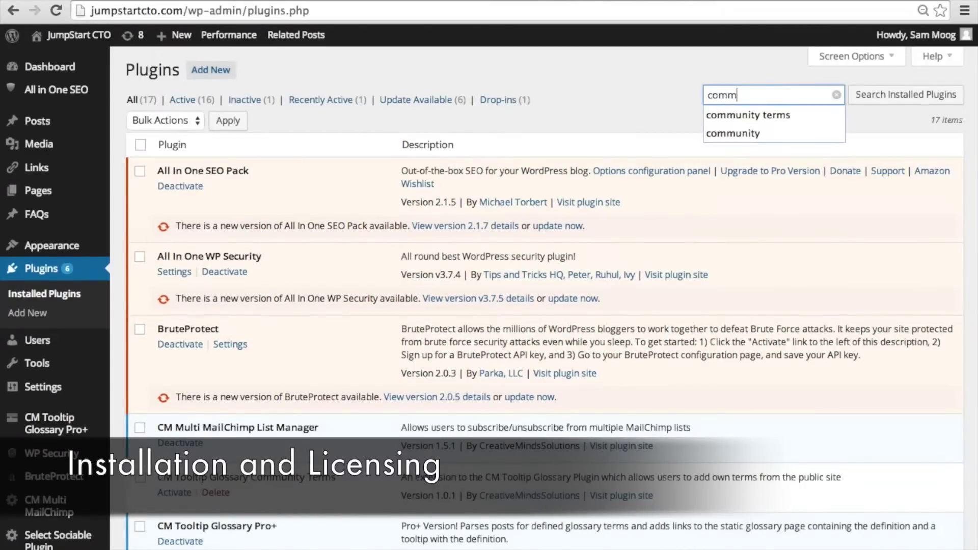
pyautogui.click(789, 116)
pyautogui.click(894, 95)
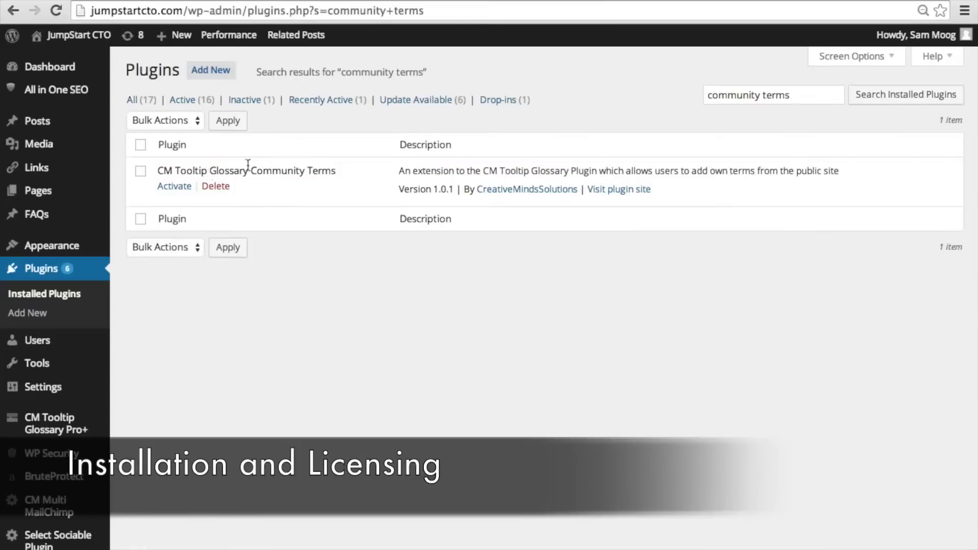
pyautogui.click(182, 190)
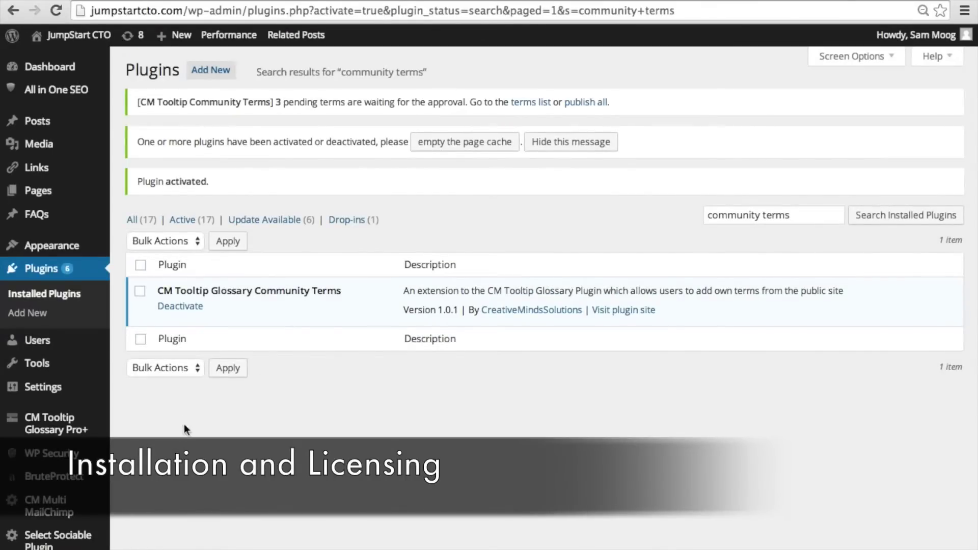
# Step: Go to the CM Tooltip Glossary Pro+ glossary term list
pyautogui.scroll(-1, 183, 462)
pyautogui.scroll(-1, 183, 462)
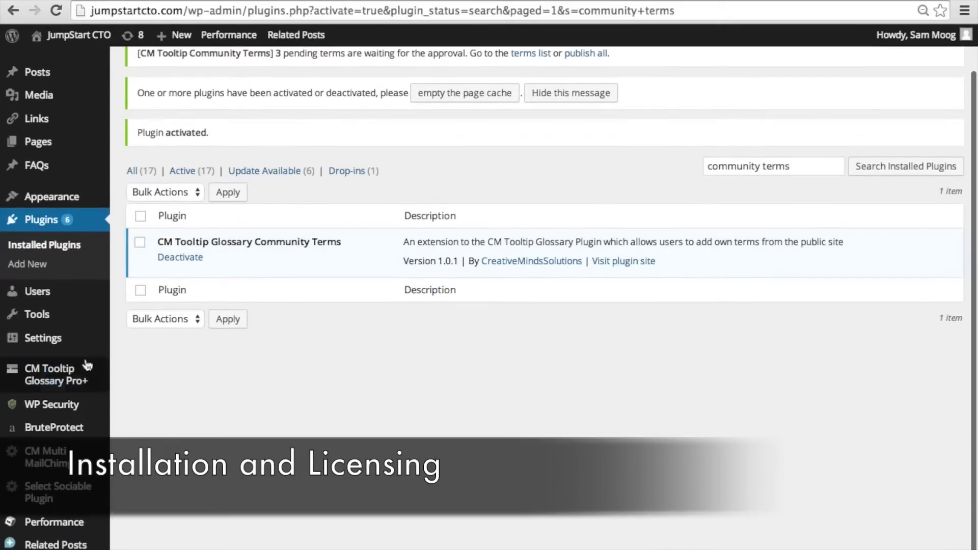
pyautogui.click(54, 373)
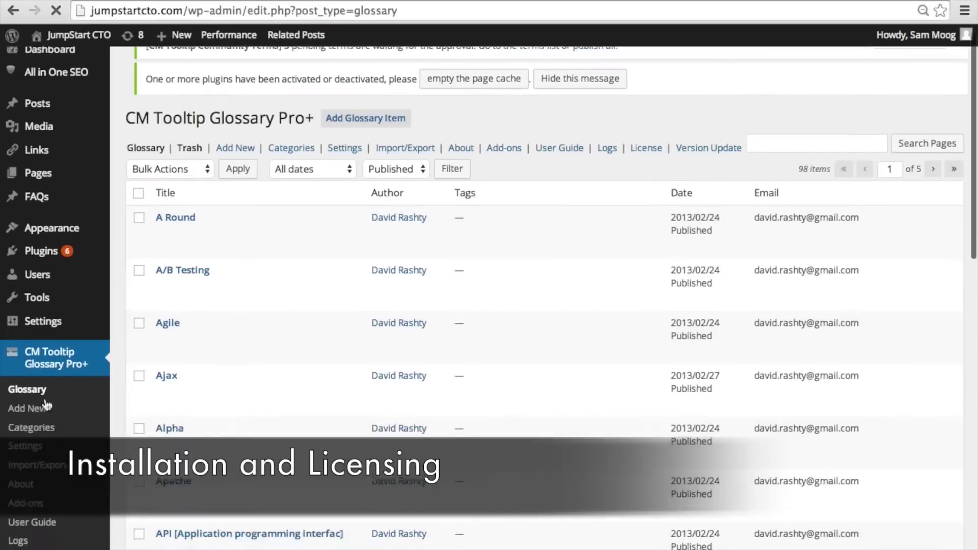
pyautogui.scroll(-1, 38, 422)
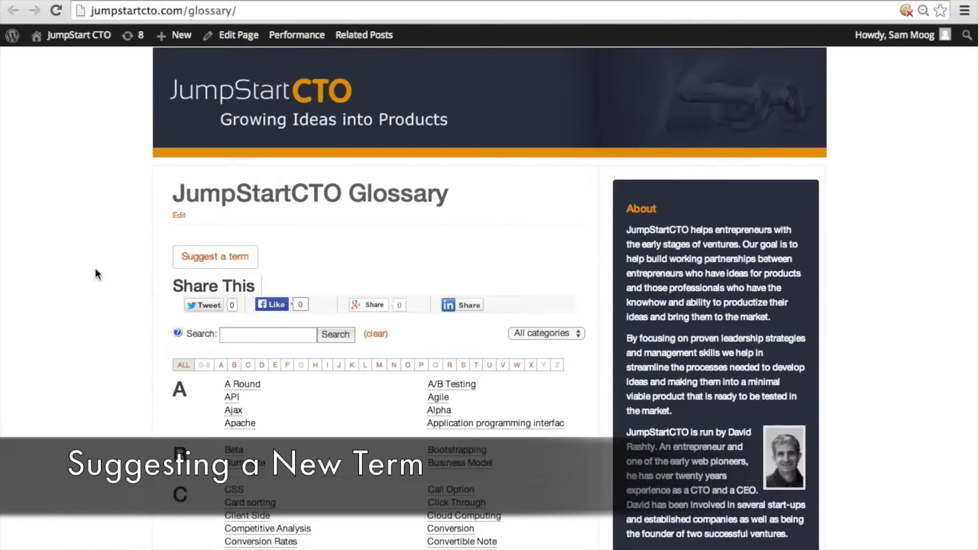
# Step: From the Minimal Viable Product glossary page, bring up the Suggest a term form
pyautogui.scroll(-3, 95, 270)
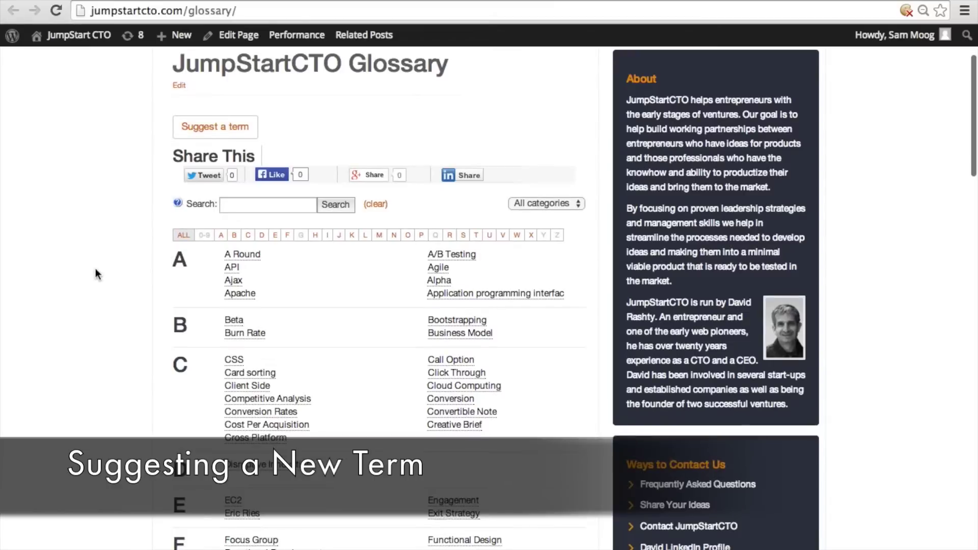
pyautogui.scroll(1, 95, 268)
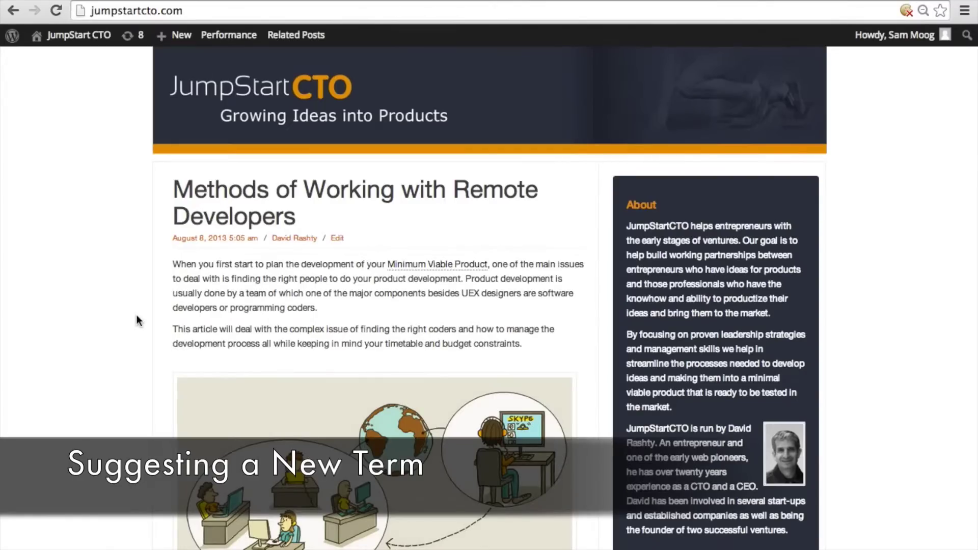
pyautogui.moveTo(466, 272)
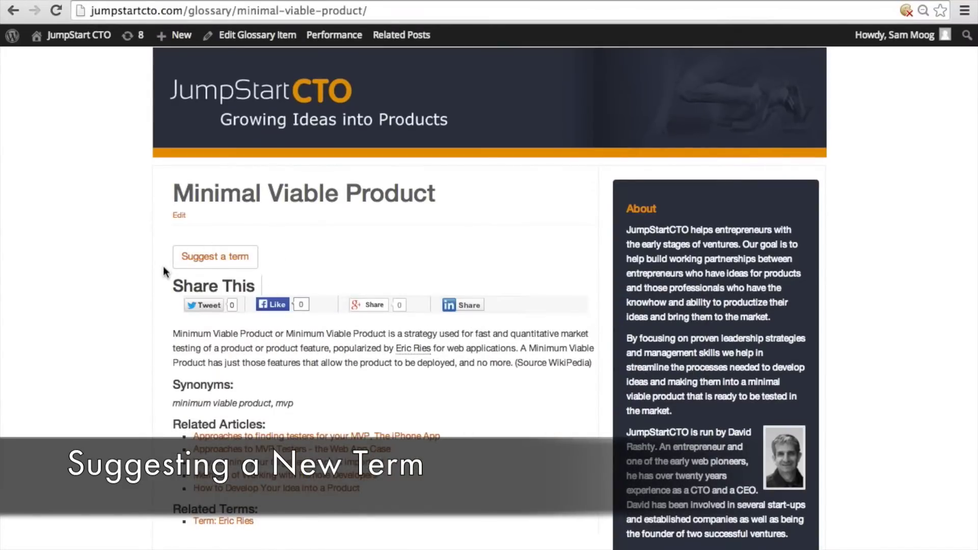
pyautogui.click(244, 262)
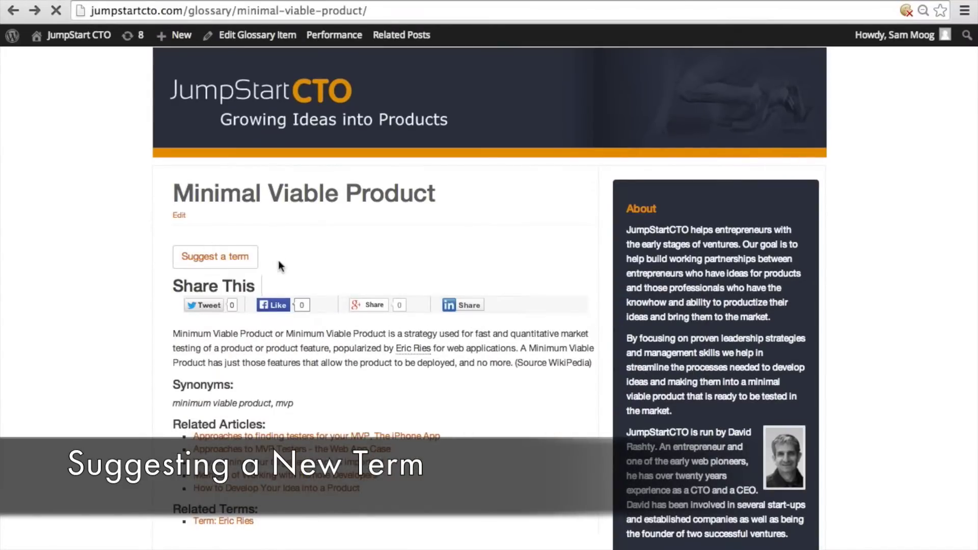
pyautogui.click(239, 260)
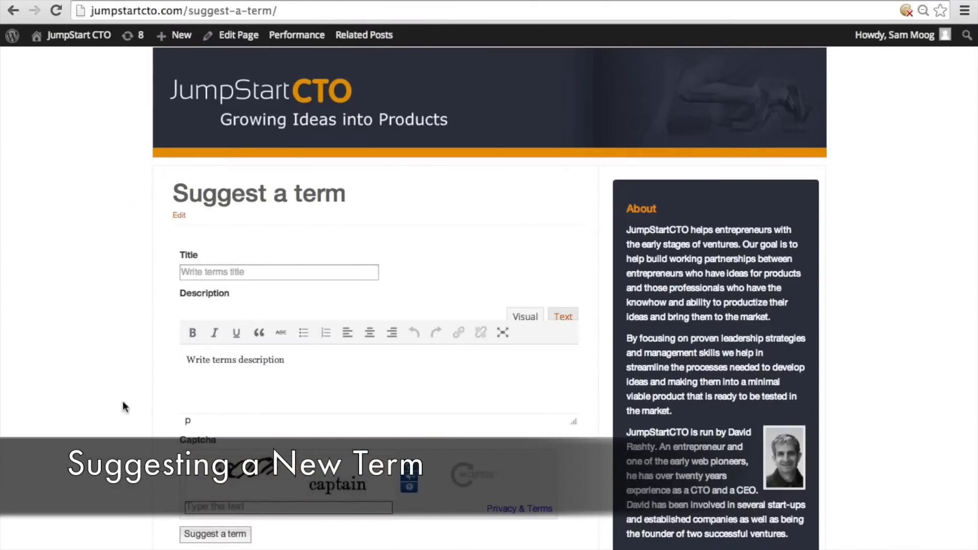
# Step: Enter 'New Term' as the suggested term's title
pyautogui.scroll(-3, 124, 400)
pyautogui.scroll(-2, 123, 399)
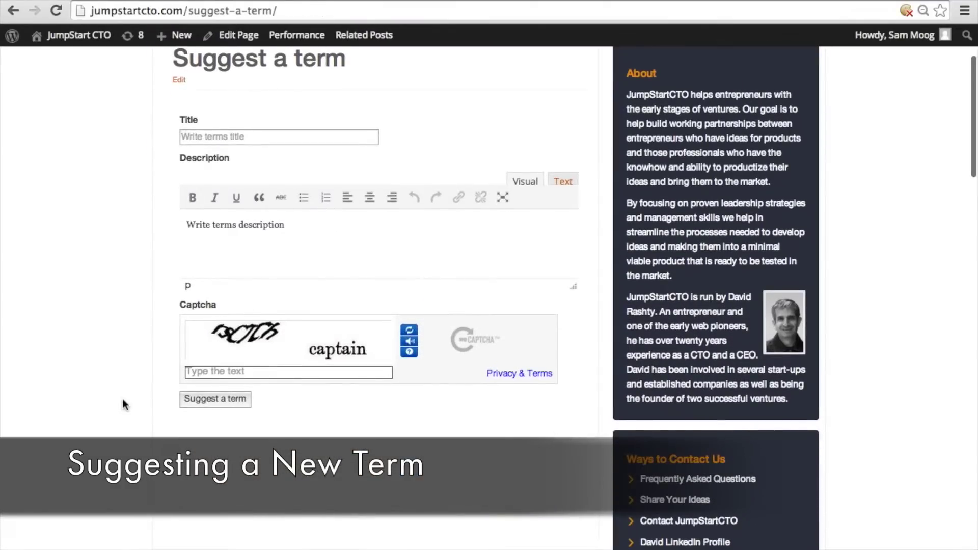
pyautogui.scroll(2, 124, 400)
pyautogui.scroll(1, 123, 405)
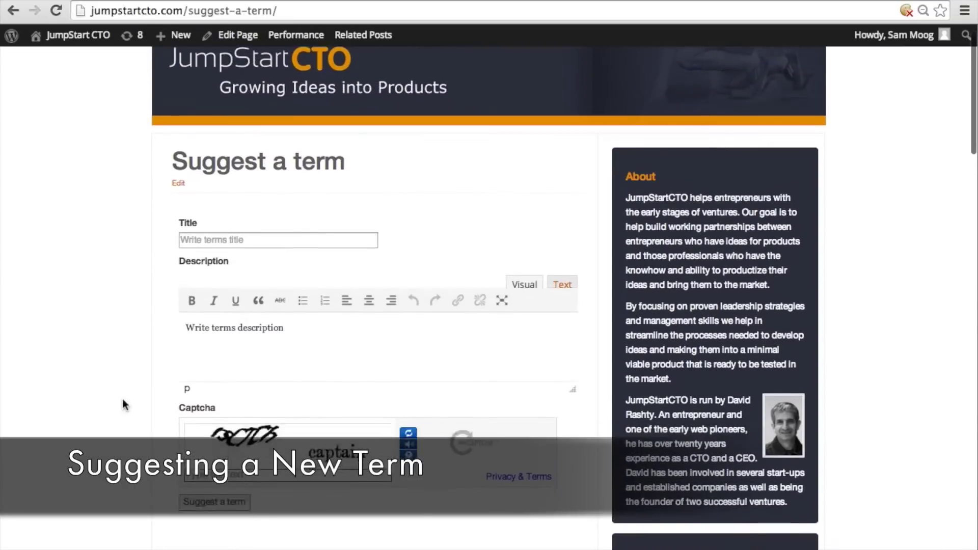
pyautogui.scroll(-2, 124, 405)
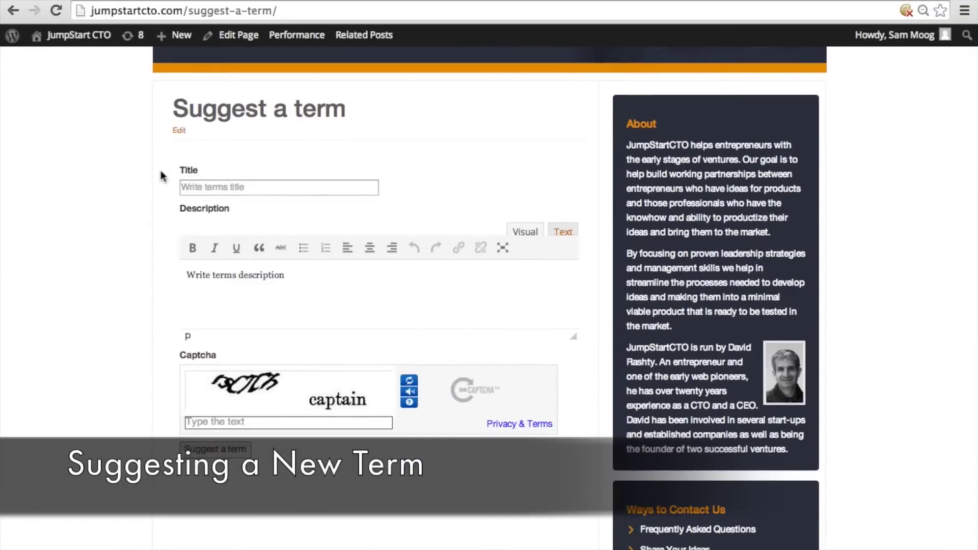
pyautogui.click(326, 189)
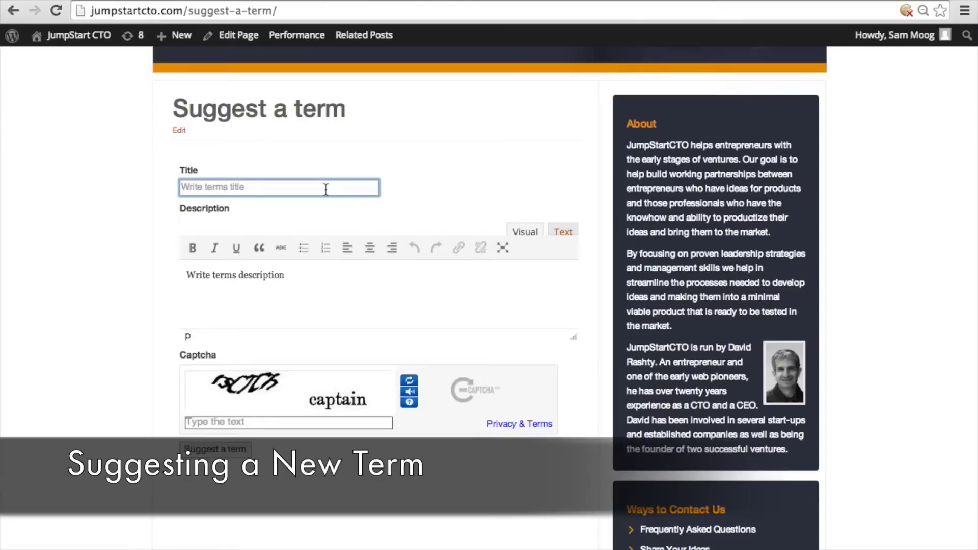
pyautogui.write('New Term')
# Step: Replace the placeholder description with 'suggested term'
pyautogui.moveTo(296, 275); pyautogui.dragTo(171, 273)
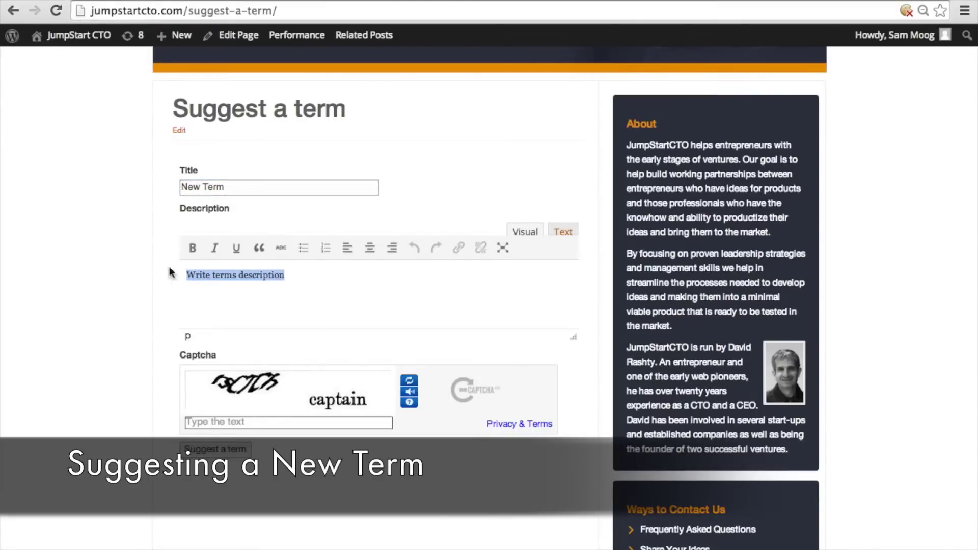
pyautogui.write('suggested term')
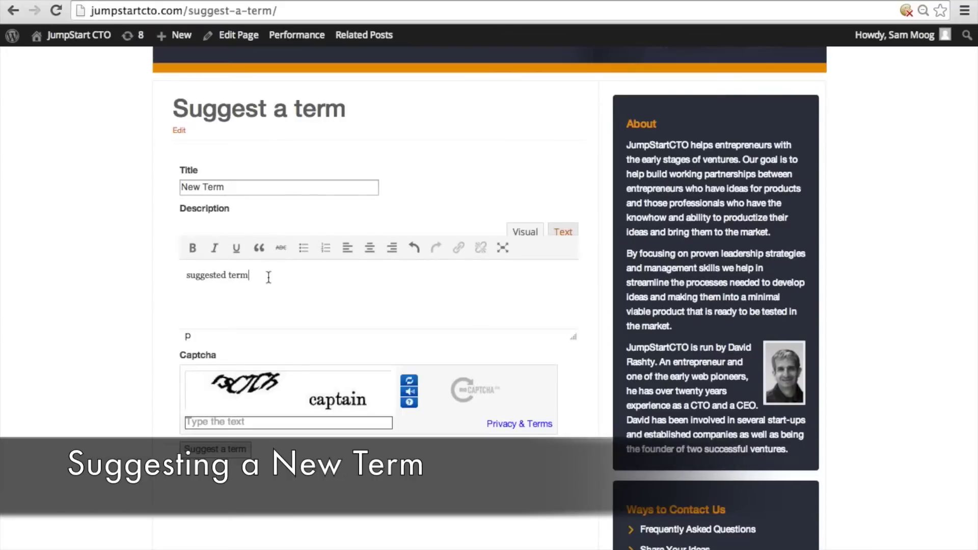
pyautogui.moveTo(249, 276); pyautogui.dragTo(161, 278)
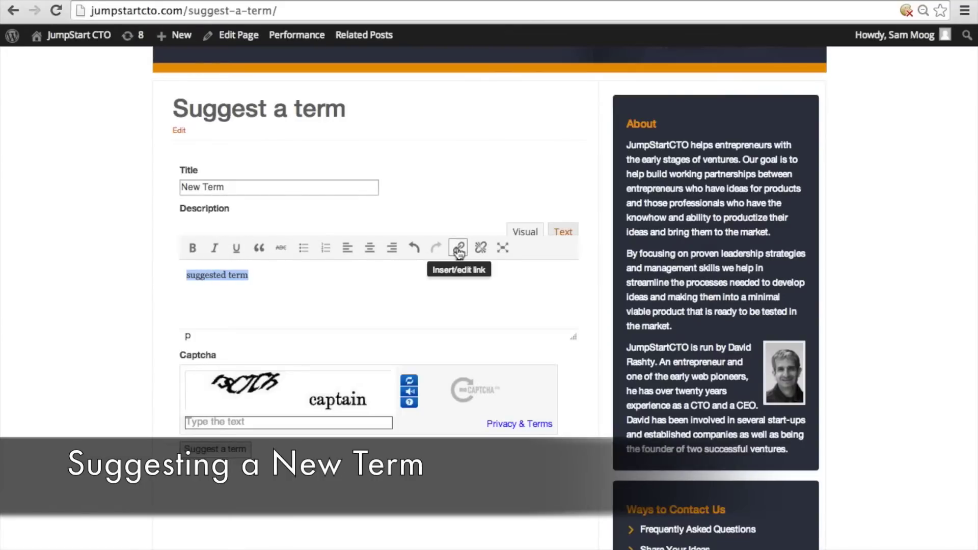
pyautogui.click(271, 277)
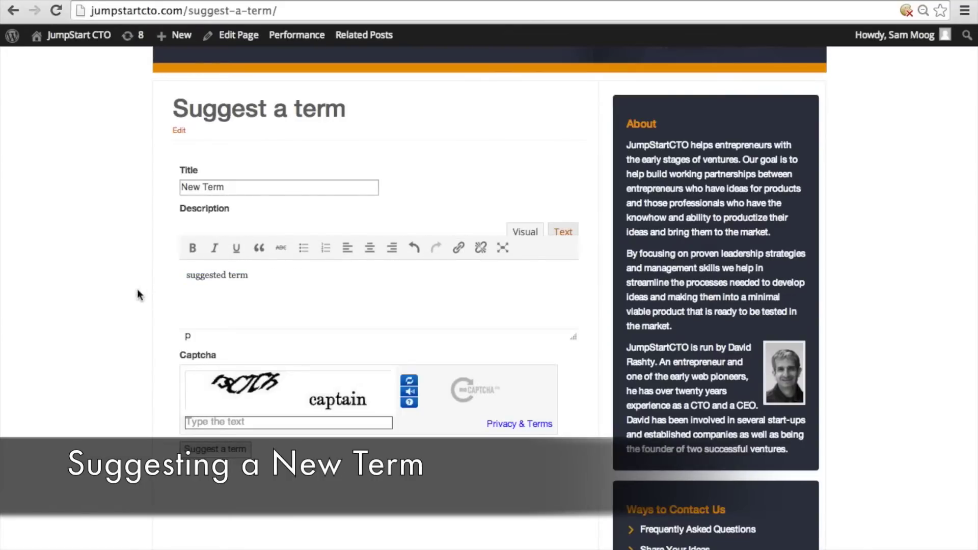
pyautogui.scroll(-2, 133, 353)
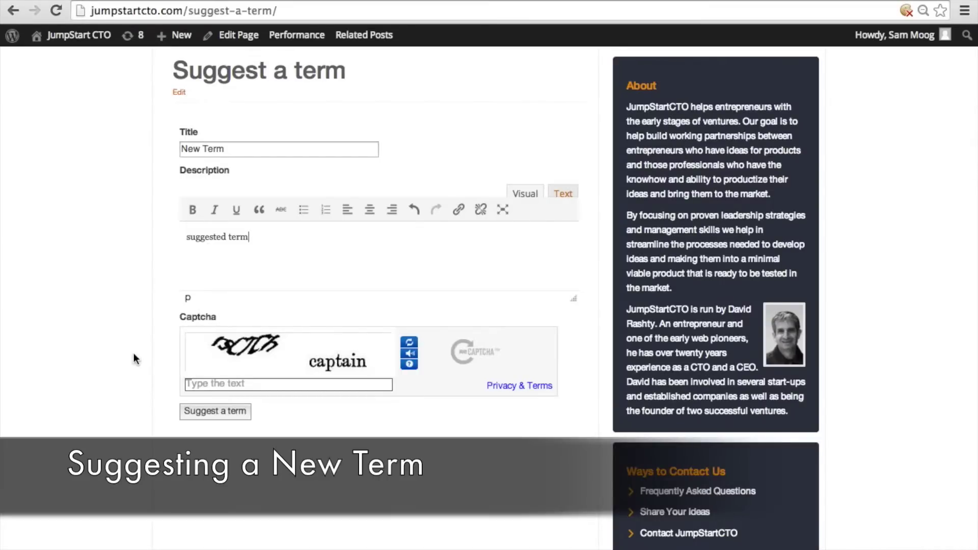
pyautogui.scroll(-2, 134, 377)
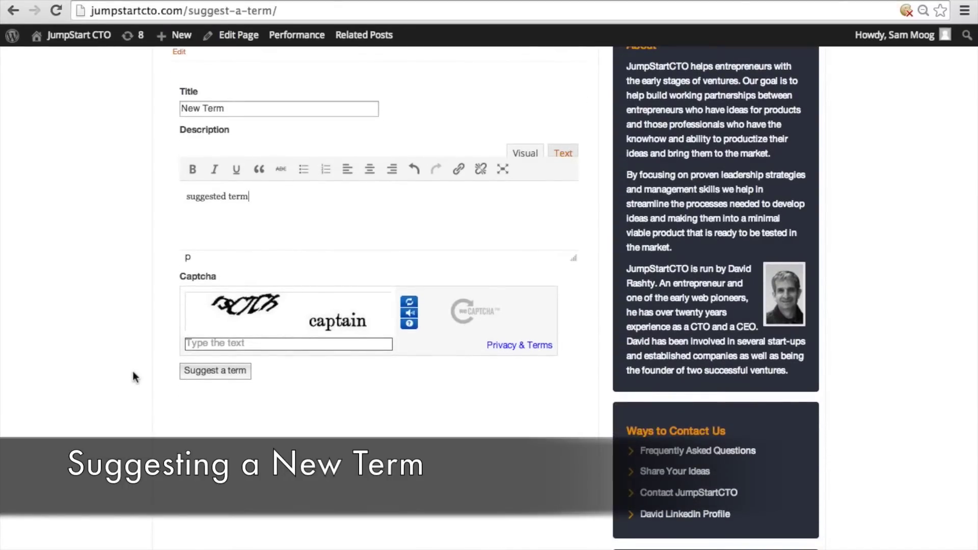
pyautogui.scroll(-1, 135, 376)
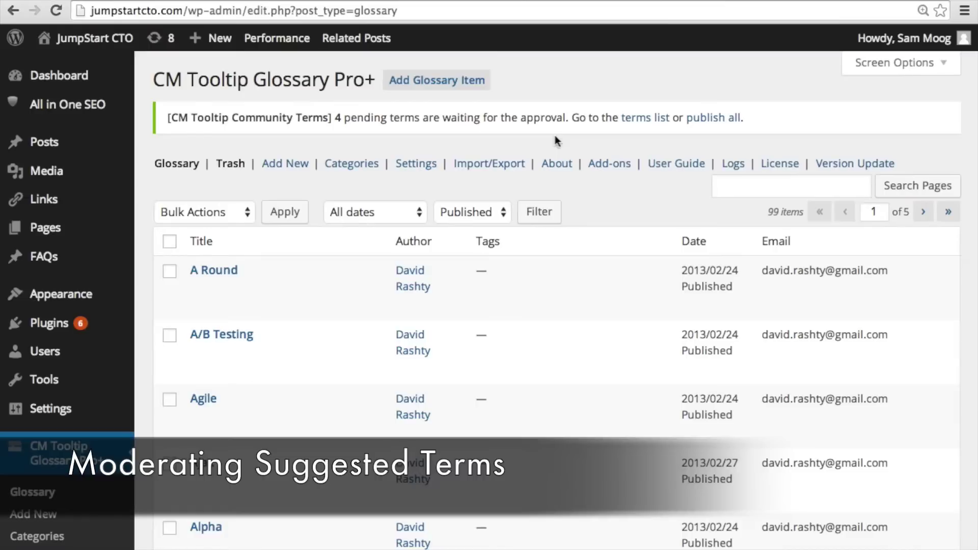
# Step: Filter the glossary list to the 4 pending suggested terms
pyautogui.click(656, 124)
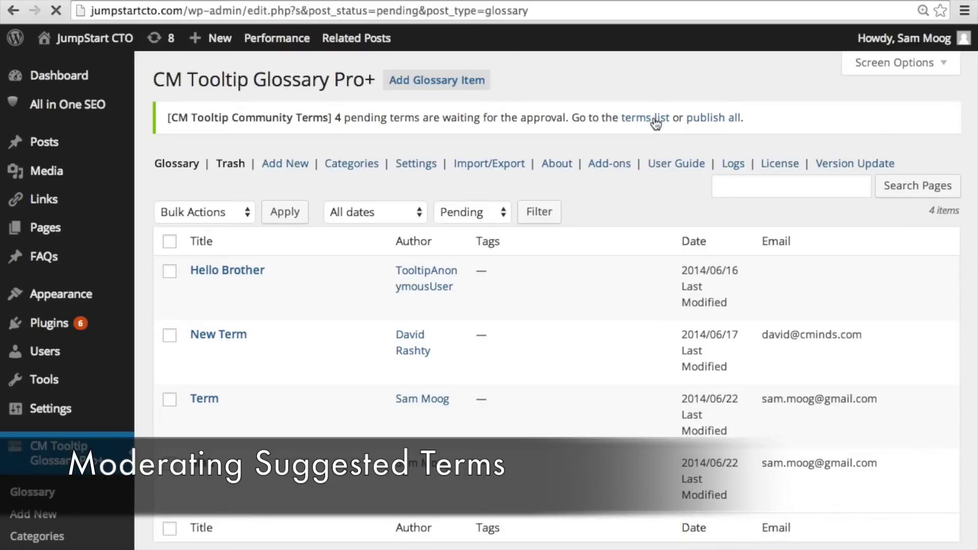
# Step: Open the pending 'Term' entry for editing from the pending-filtered list
pyautogui.click(481, 219)
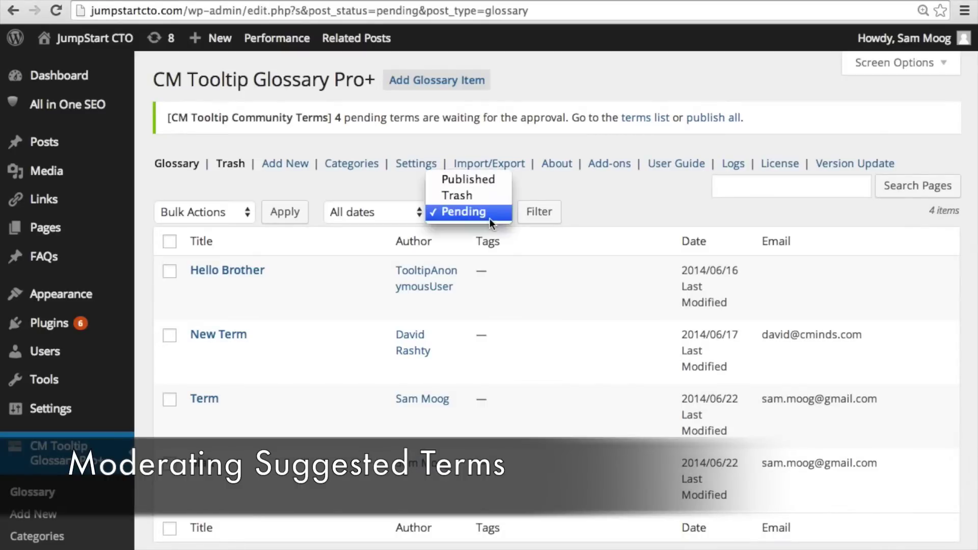
pyautogui.click(489, 218)
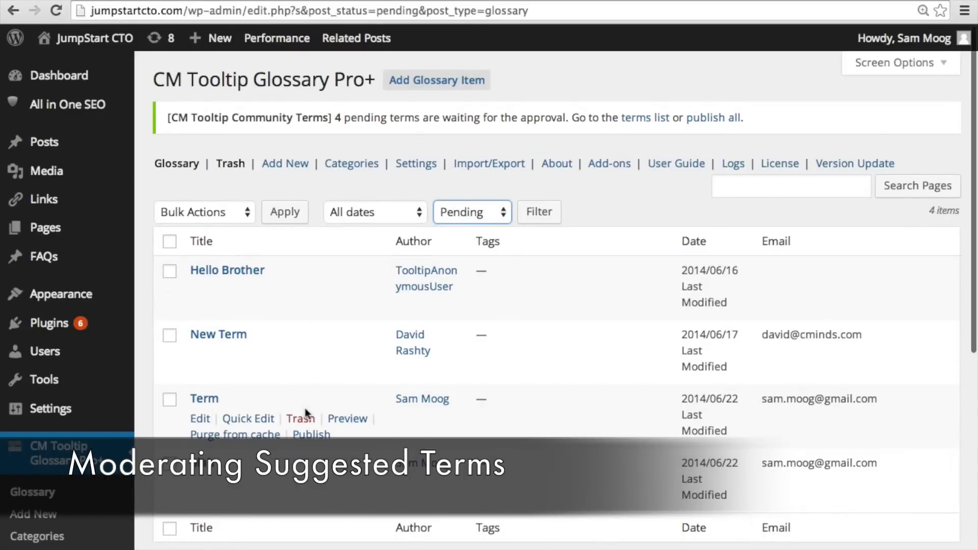
pyautogui.scroll(-2, 235, 415)
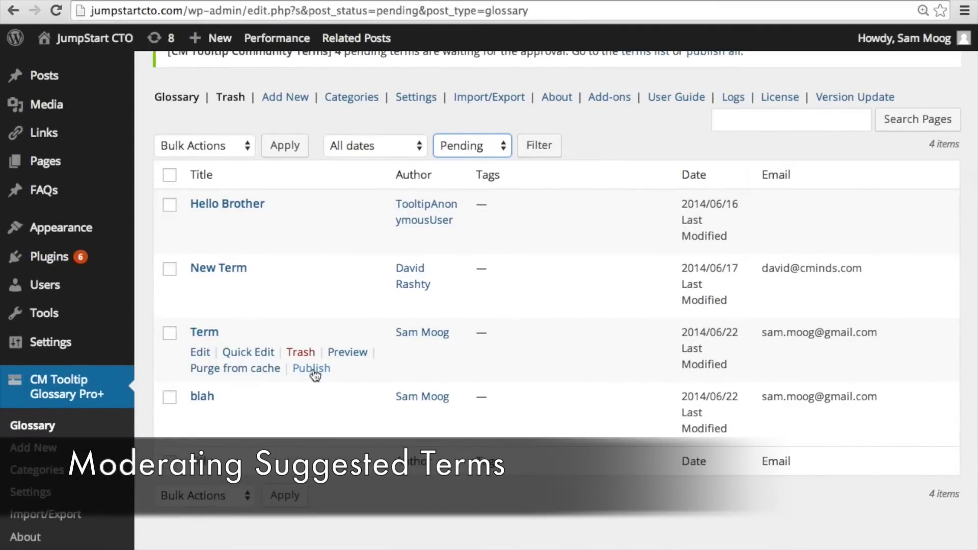
pyautogui.click(204, 353)
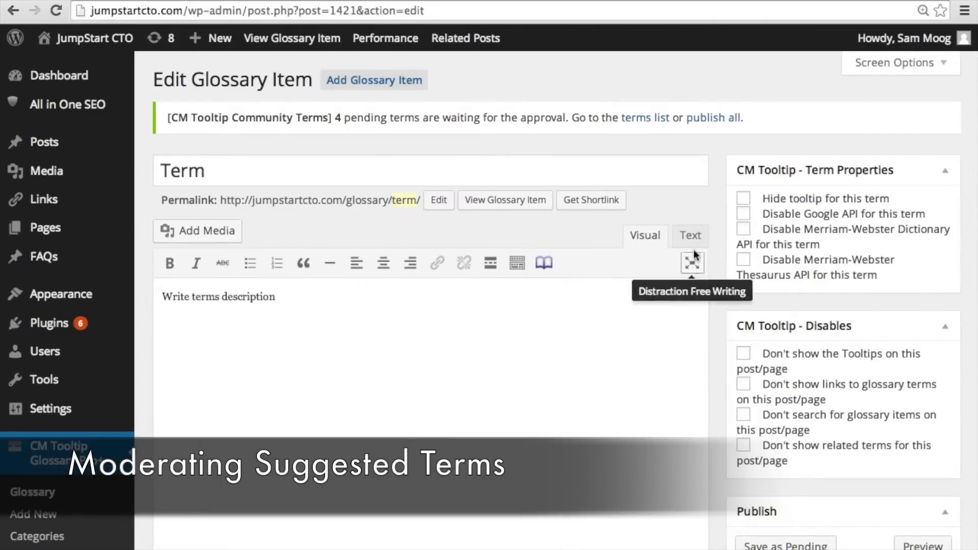
# Step: Scroll through the pending Term's edit page to review its fields
pyautogui.scroll(-5, 714, 351)
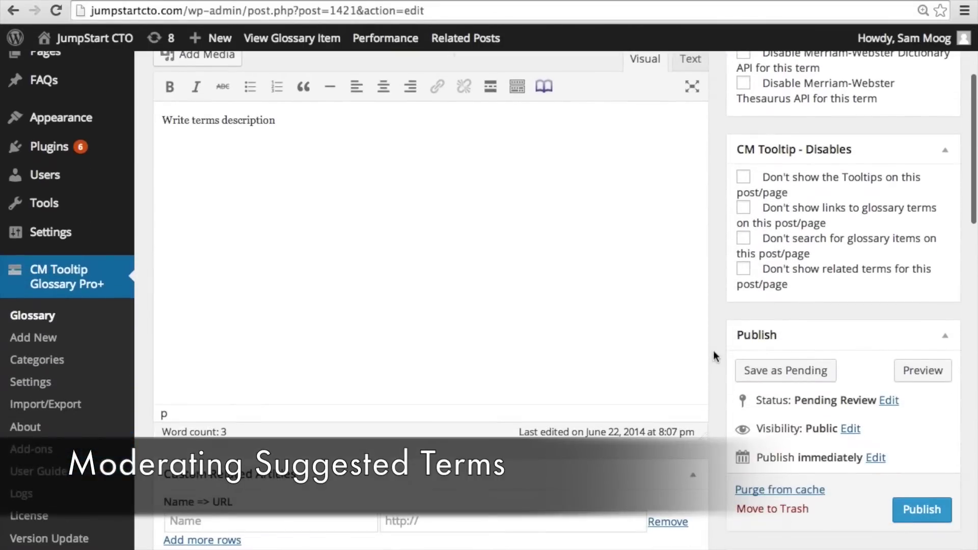
pyautogui.scroll(-5, 713, 351)
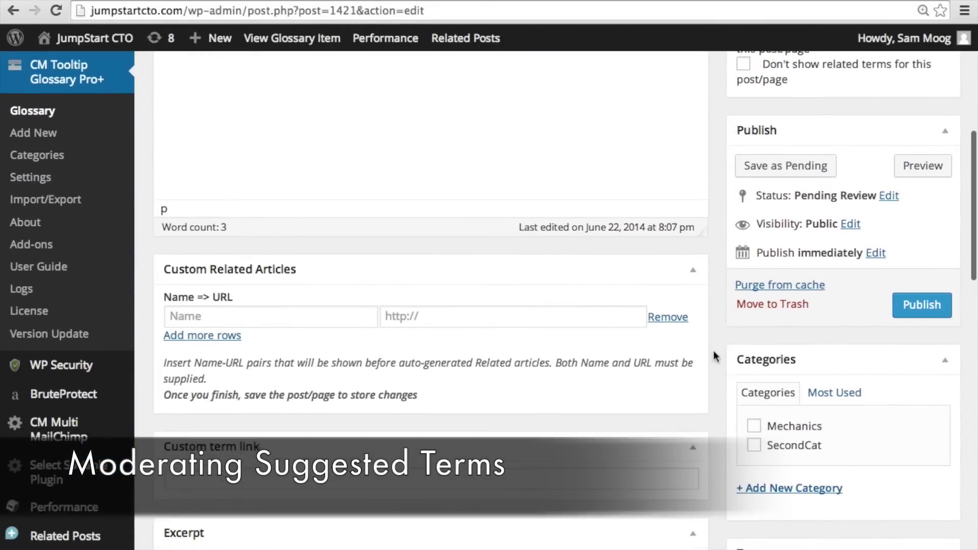
pyautogui.scroll(-3, 713, 351)
pyautogui.scroll(-8, 715, 356)
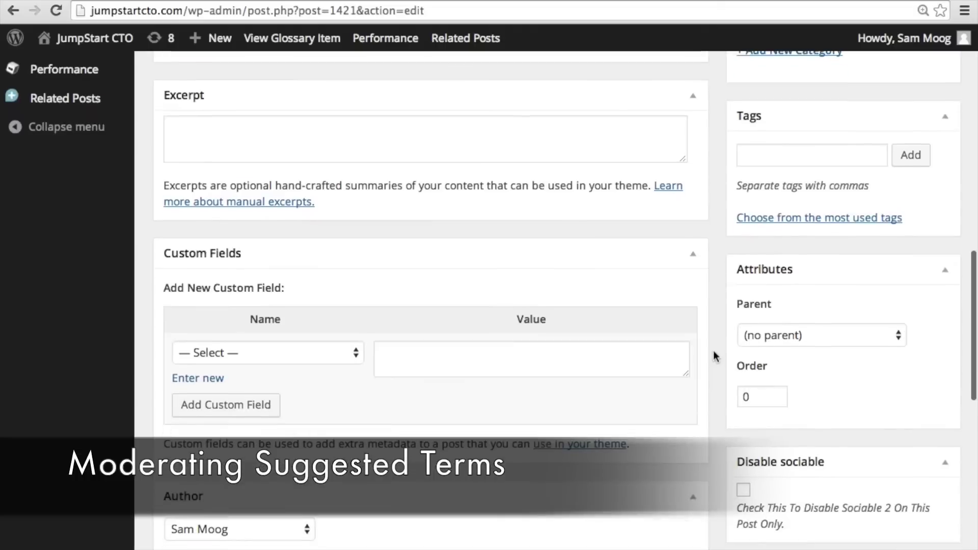
pyautogui.scroll(-4, 714, 352)
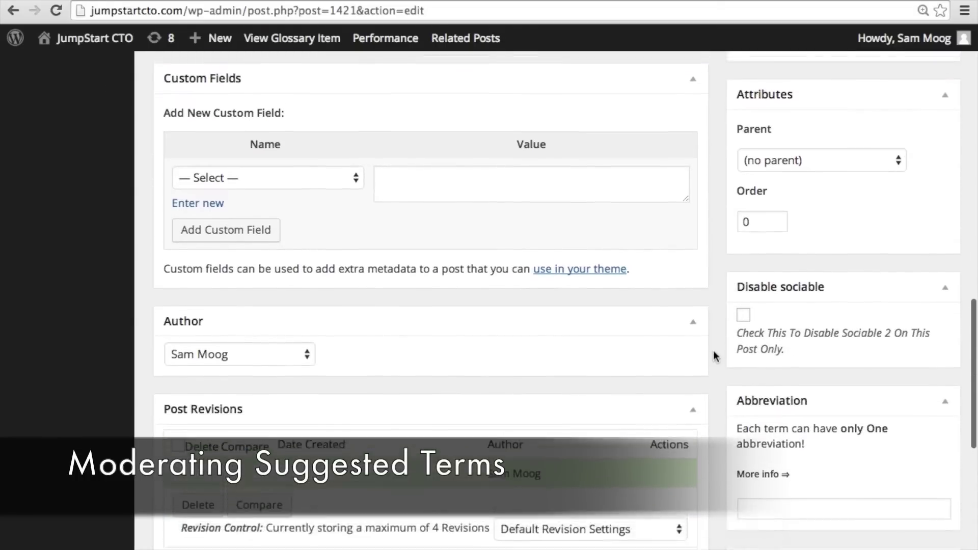
pyautogui.scroll(3, 714, 352)
pyautogui.scroll(5, 713, 351)
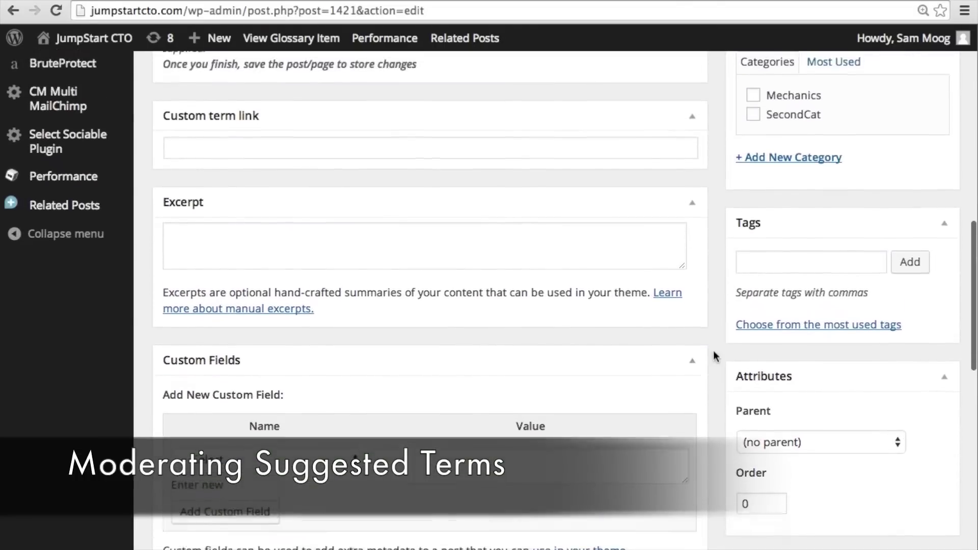
pyautogui.scroll(6, 714, 352)
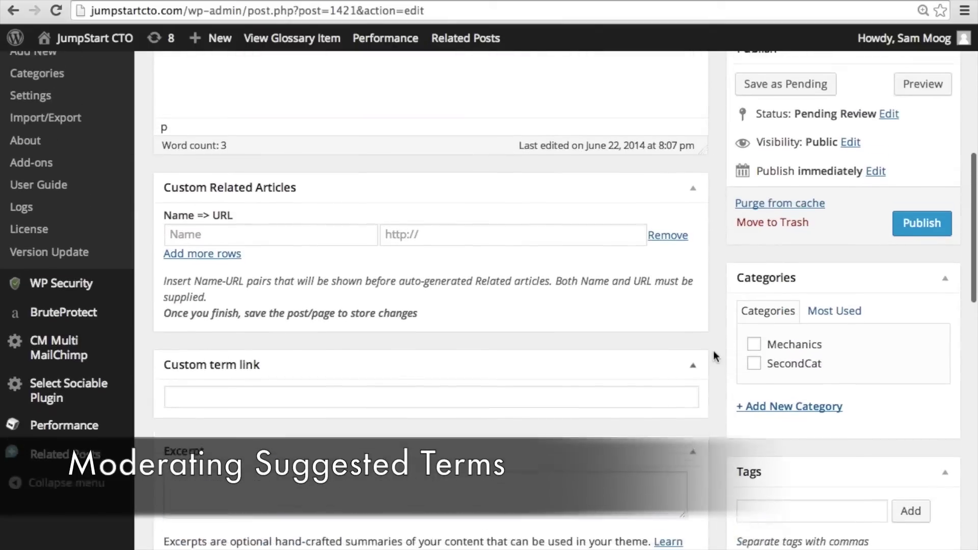
pyautogui.scroll(7, 713, 351)
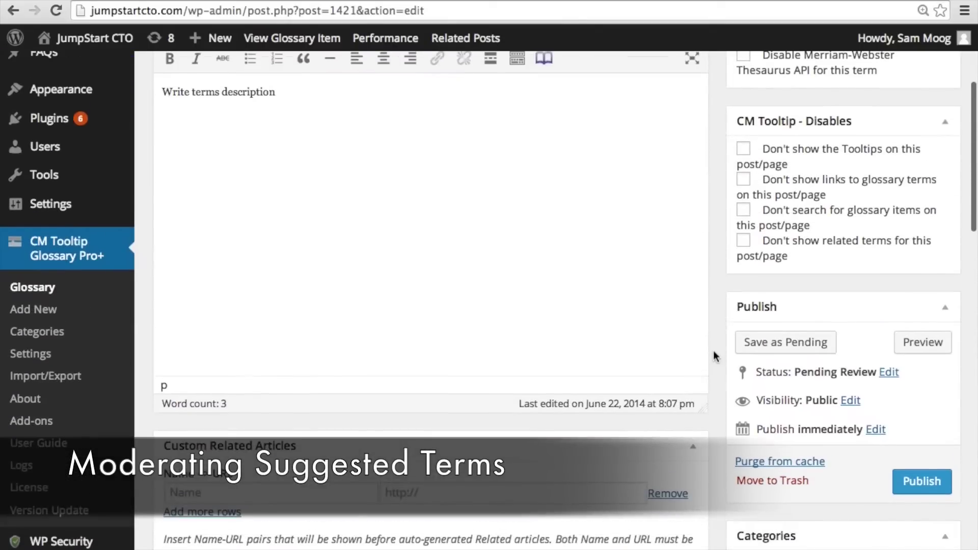
pyautogui.scroll(3, 714, 355)
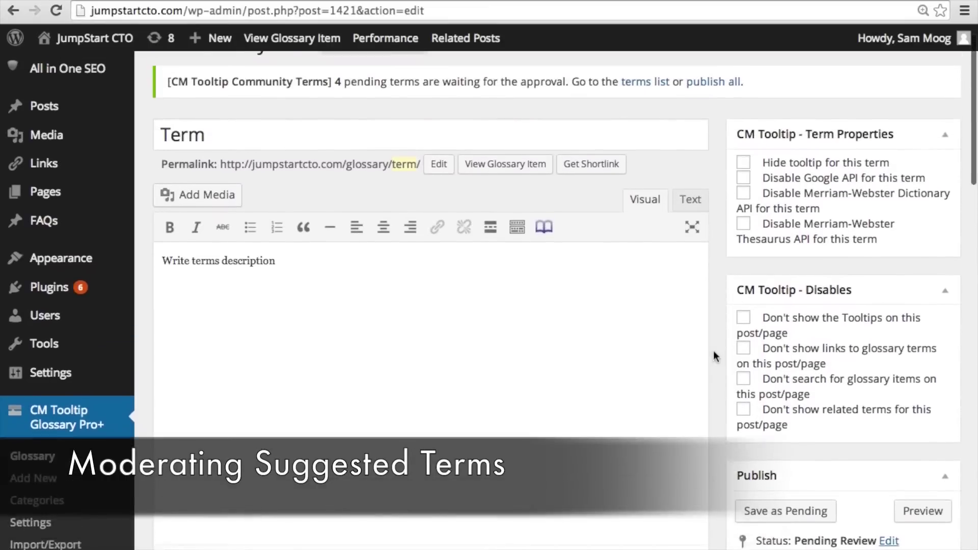
pyautogui.scroll(2, 714, 350)
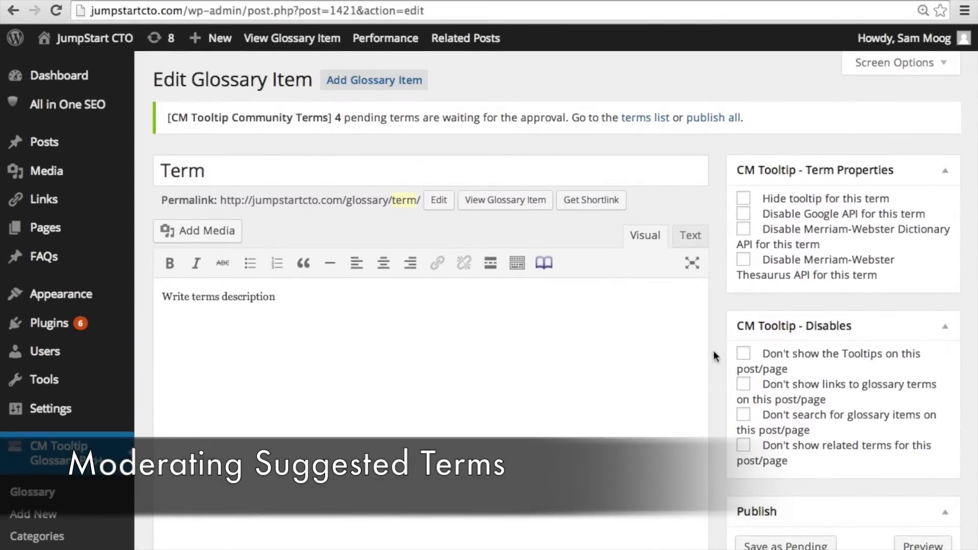
pyautogui.scroll(-3, 713, 351)
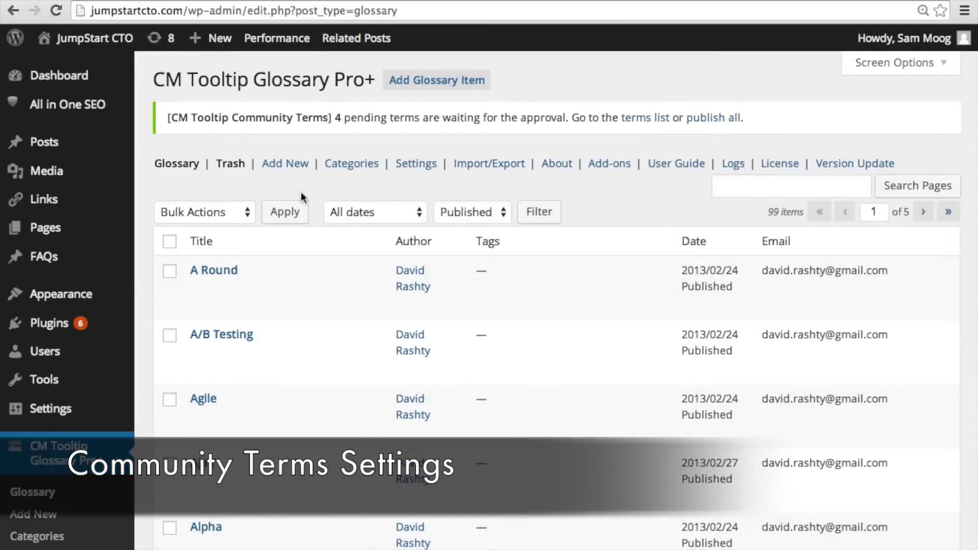
# Step: Switch the glossary Settings page to the Community Terms tab
pyautogui.click(410, 163)
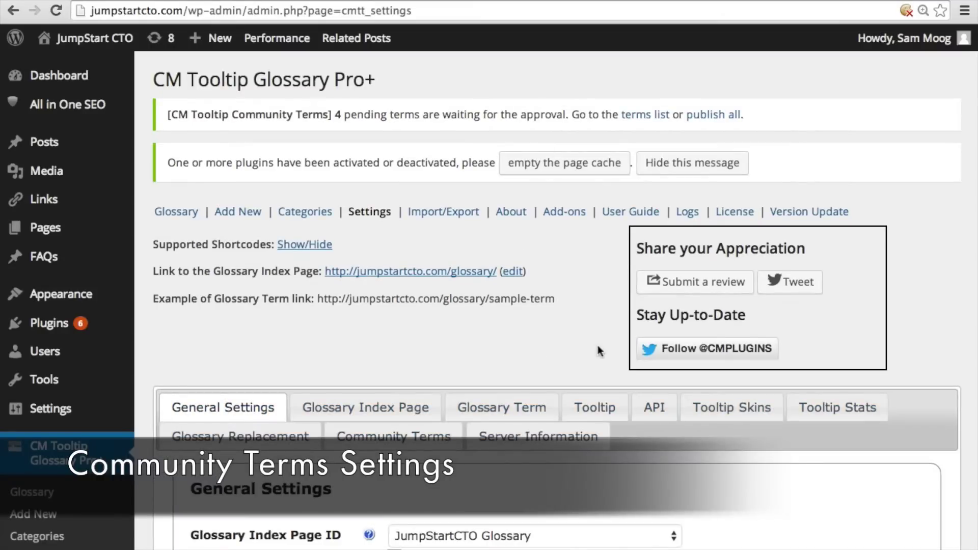
pyautogui.scroll(-1, 597, 343)
pyautogui.scroll(-3, 598, 343)
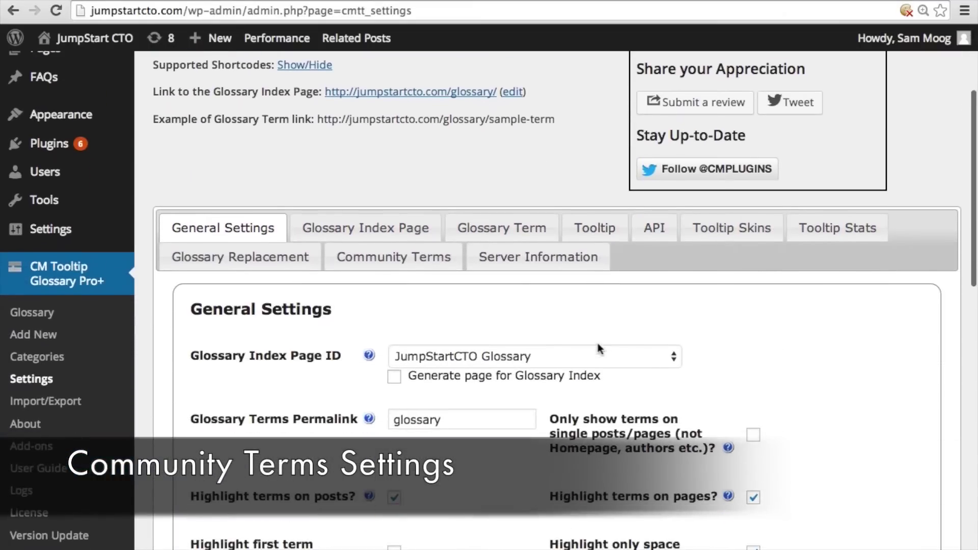
pyautogui.click(403, 268)
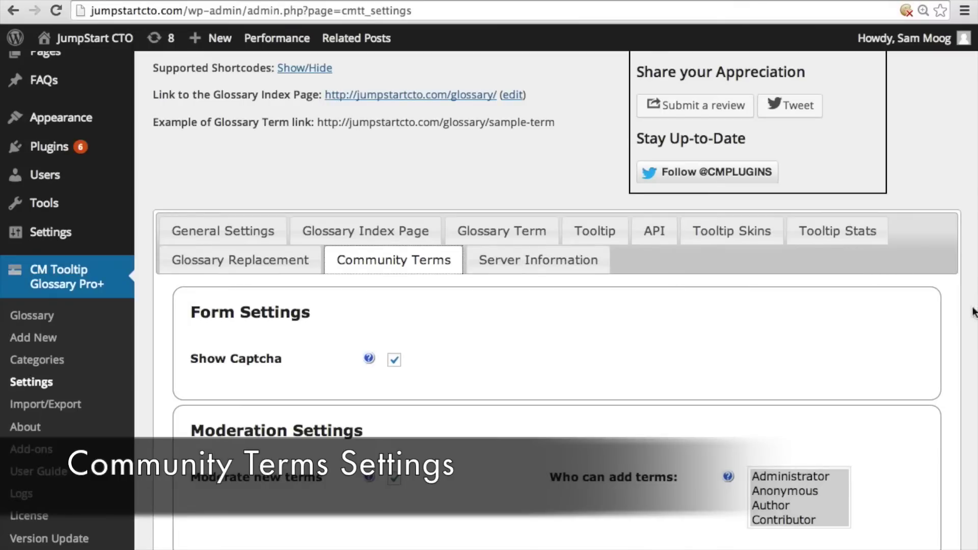
pyautogui.scroll(-3, 973, 314)
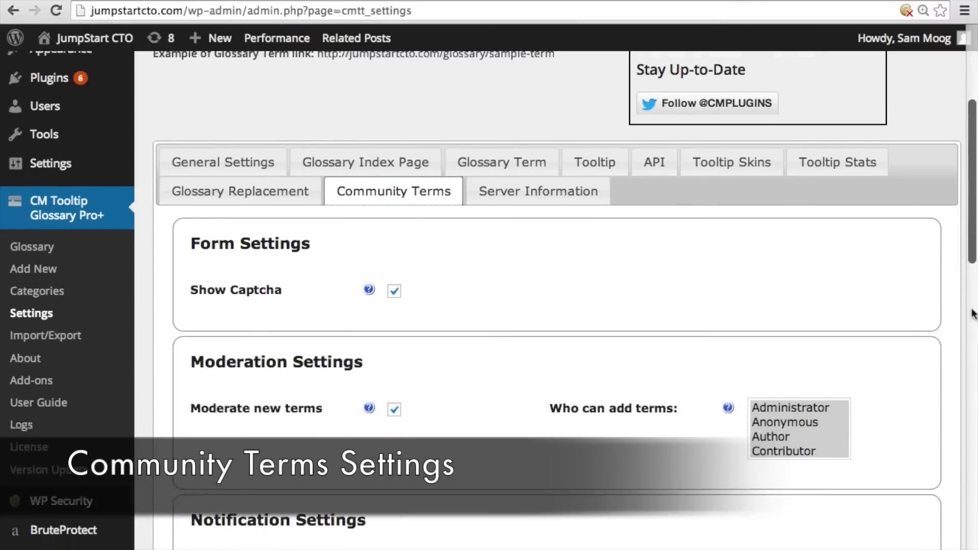
pyautogui.scroll(-5, 973, 314)
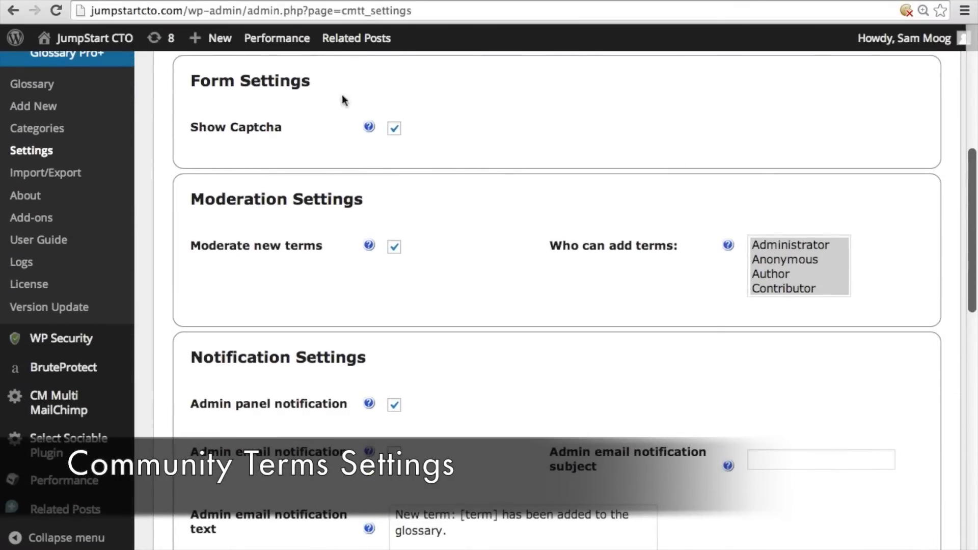
# Step: Toggle Show Captcha and keep Moderate new terms enabled
pyautogui.click(394, 127)
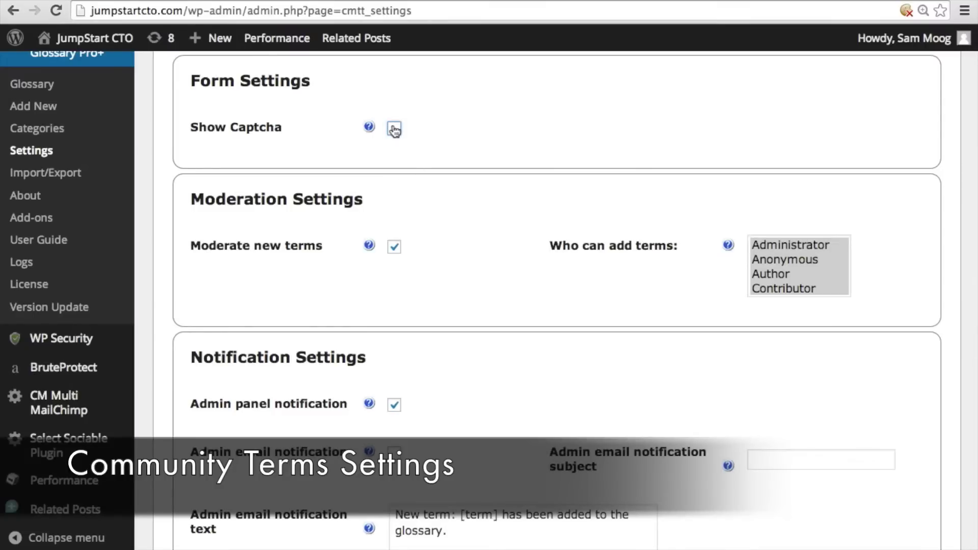
pyautogui.scroll(-3, 452, 270)
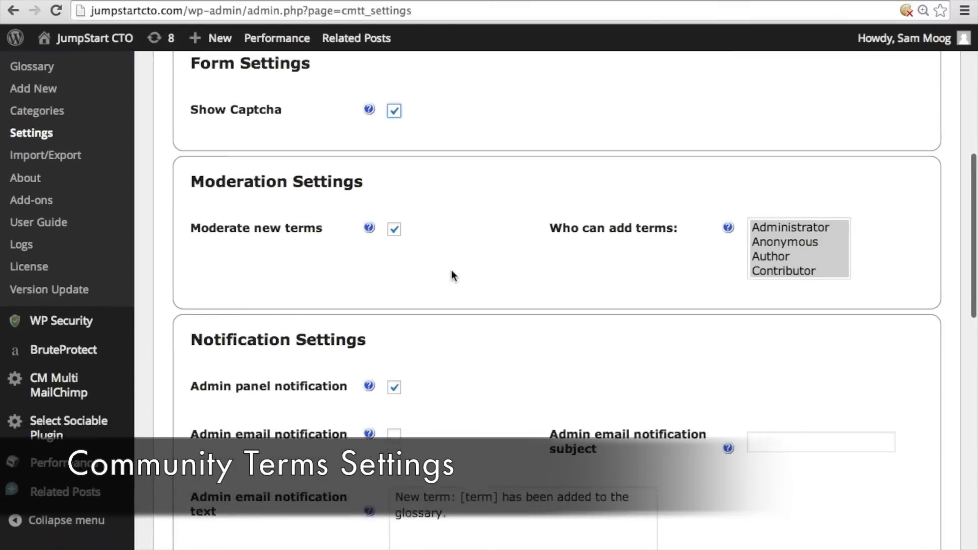
pyautogui.scroll(-2, 452, 272)
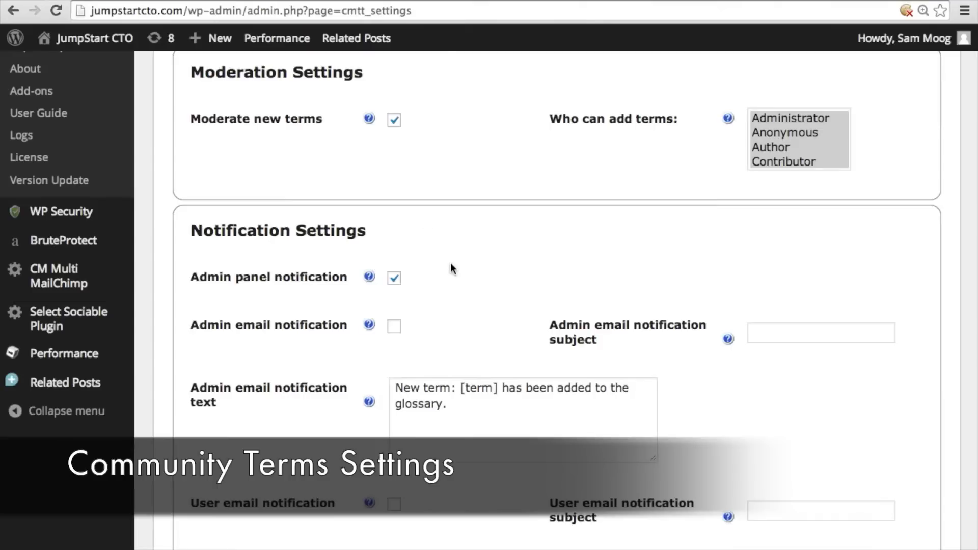
pyautogui.click(396, 126)
pyautogui.click(396, 126)
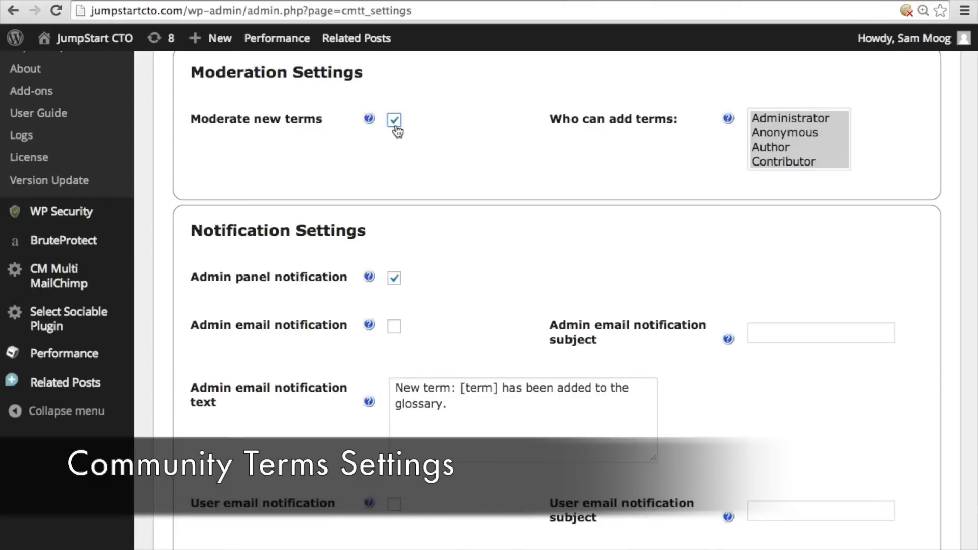
# Step: Select Administrator, Anonymous, Author, Shop Accountant and Editor in the Who can add terms list
pyautogui.click(795, 122)
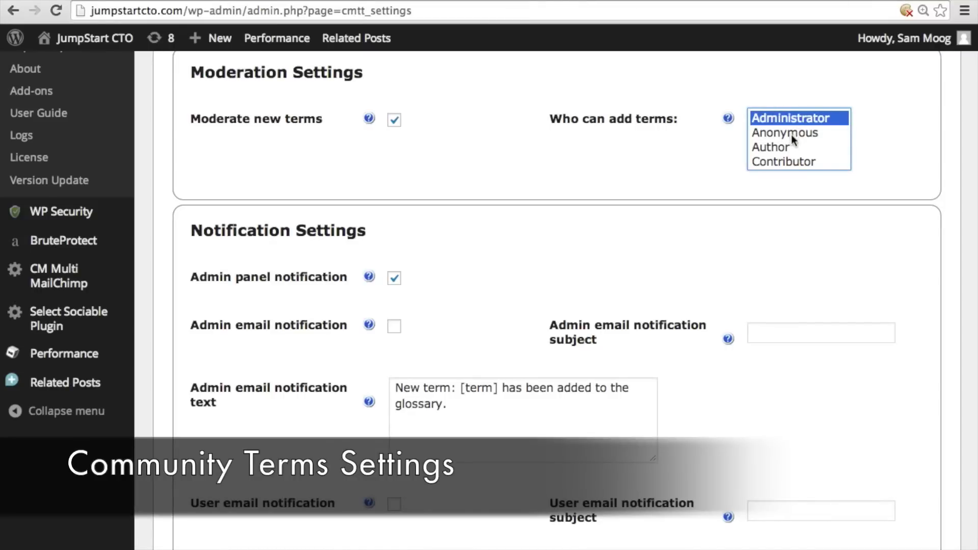
pyautogui.keyDown('super'); pyautogui.click(791, 135); pyautogui.keyUp('super')
pyautogui.keyDown('super'); pyautogui.click(790, 146); pyautogui.keyUp('super')
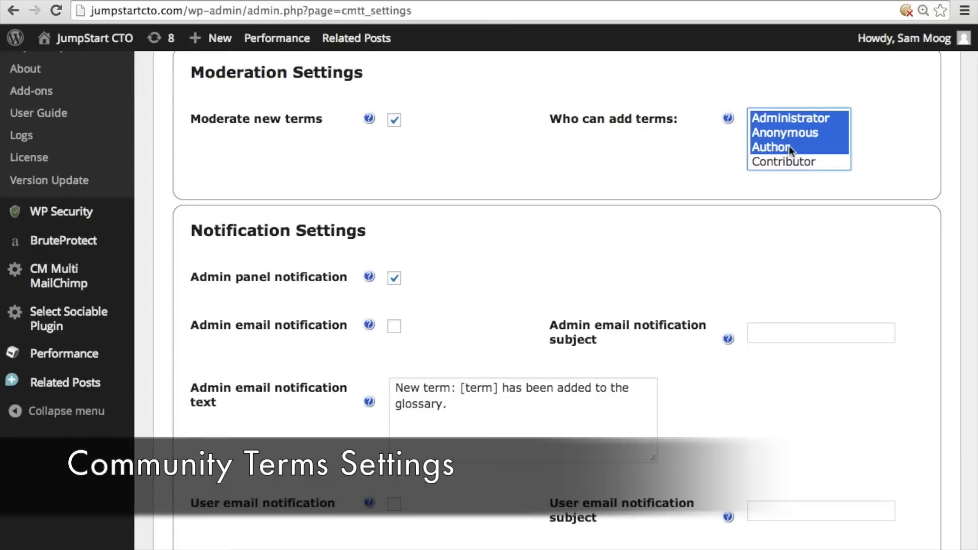
pyautogui.scroll(-3, 789, 145)
pyautogui.keyDown('super'); pyautogui.click(789, 147); pyautogui.keyUp('super')
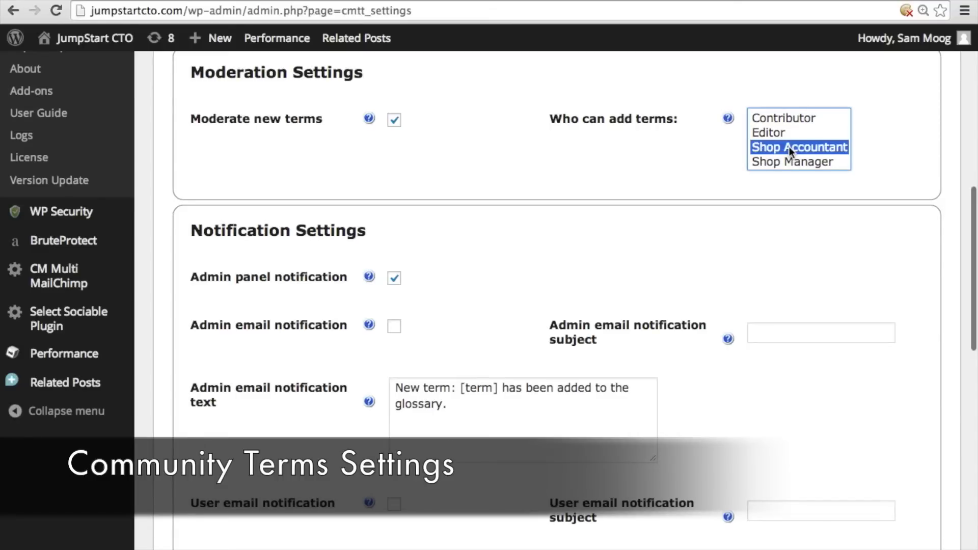
pyautogui.keyDown('super'); pyautogui.click(785, 133); pyautogui.keyUp('super')
pyautogui.scroll(2, 786, 133)
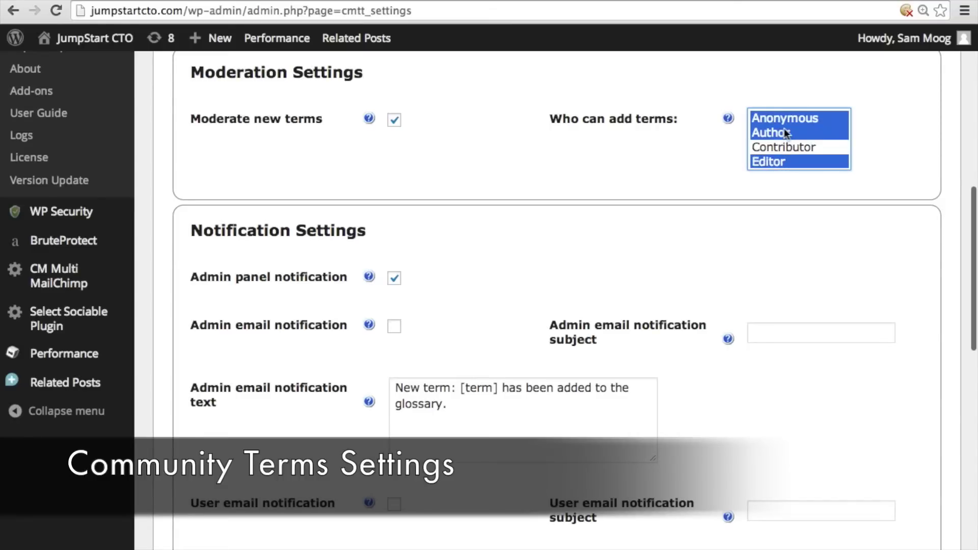
pyautogui.scroll(-4, 941, 213)
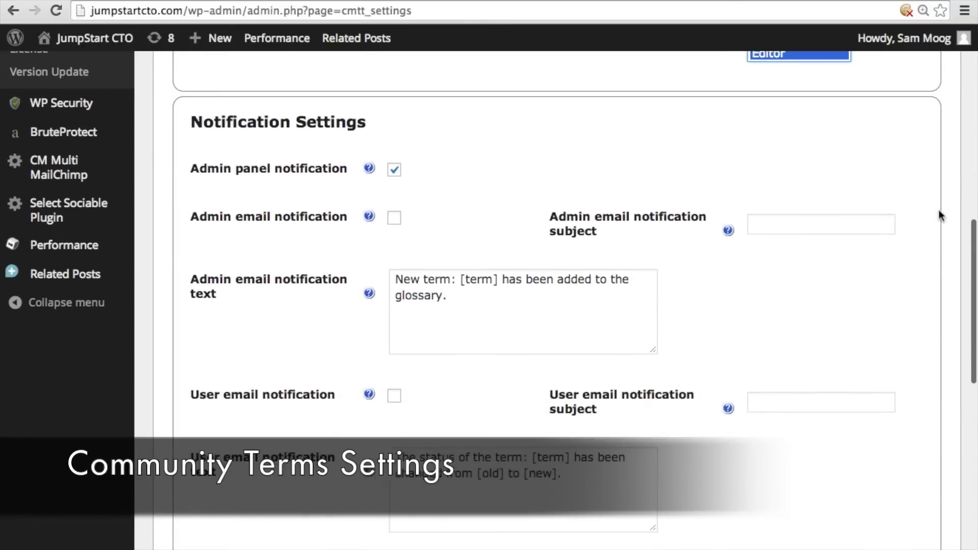
pyautogui.scroll(-2, 940, 210)
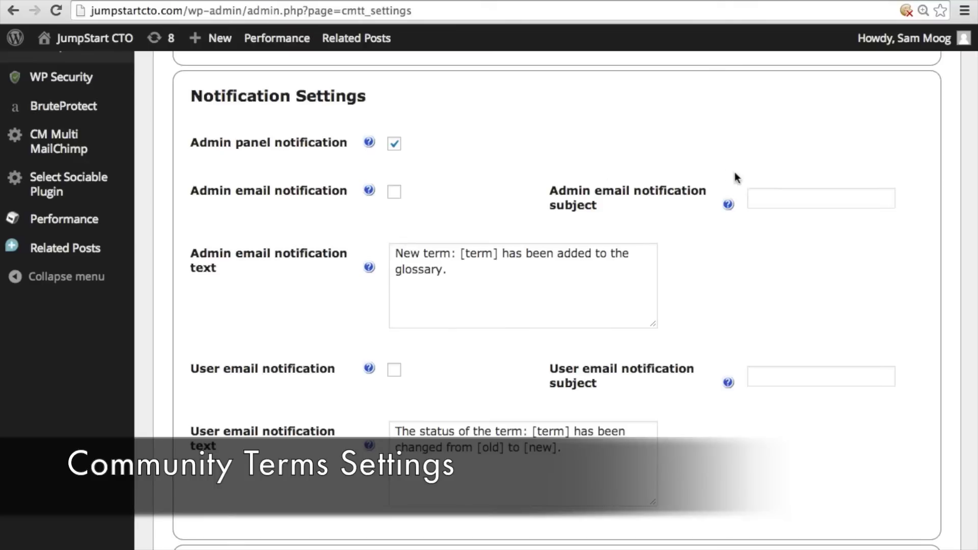
pyautogui.click(768, 196)
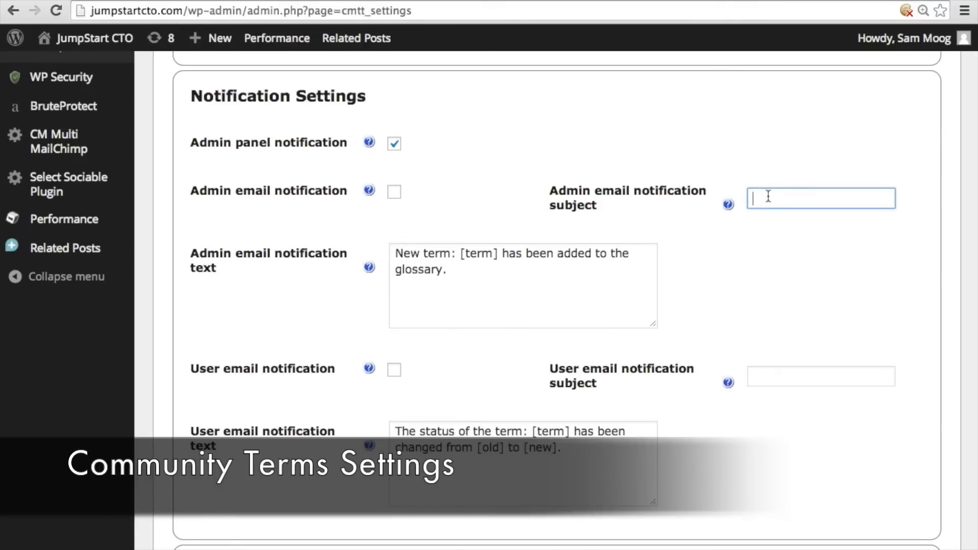
pyautogui.moveTo(493, 277); pyautogui.dragTo(387, 236)
pyautogui.click(442, 269)
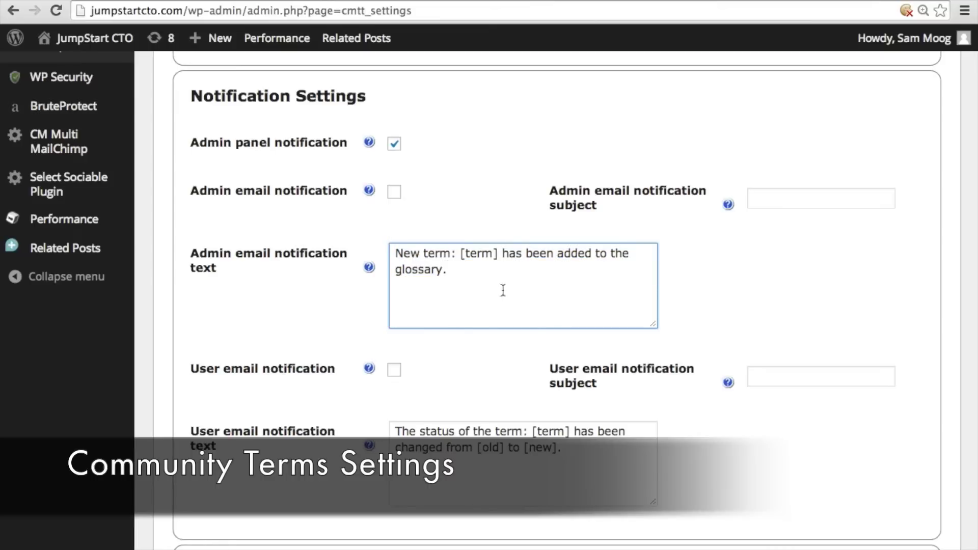
pyautogui.scroll(-3, 504, 376)
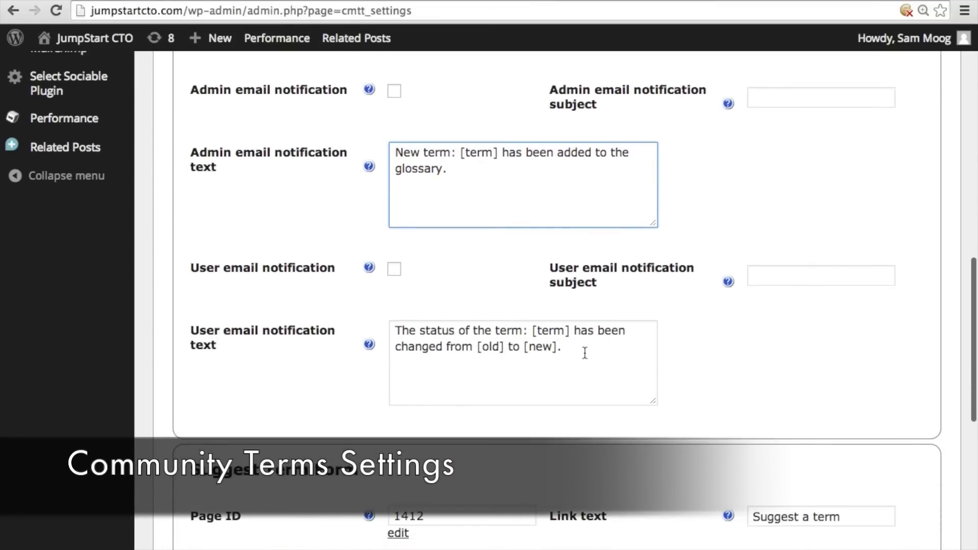
pyautogui.moveTo(586, 349); pyautogui.dragTo(385, 326)
pyautogui.click(574, 347)
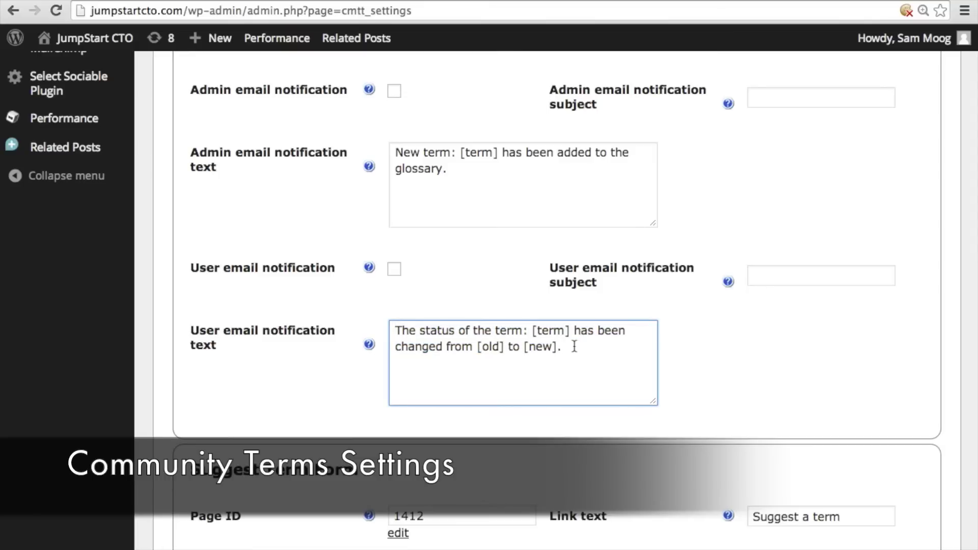
pyautogui.scroll(-7, 578, 349)
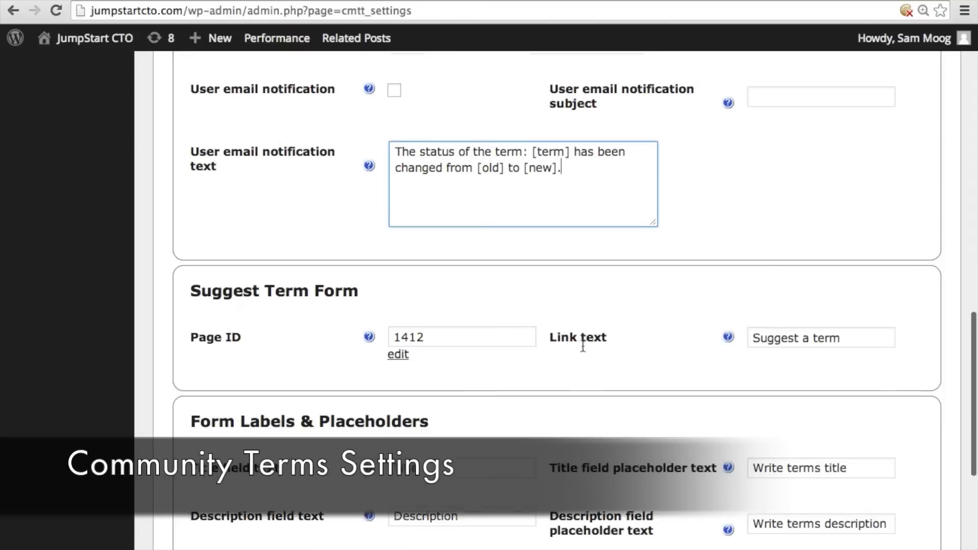
pyautogui.scroll(-3, 584, 350)
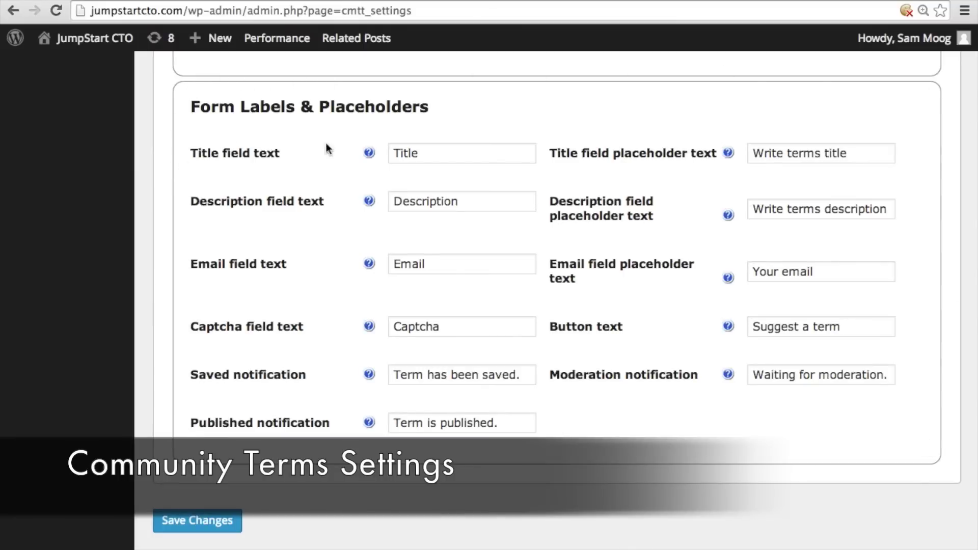
pyautogui.doubleClick(447, 155)
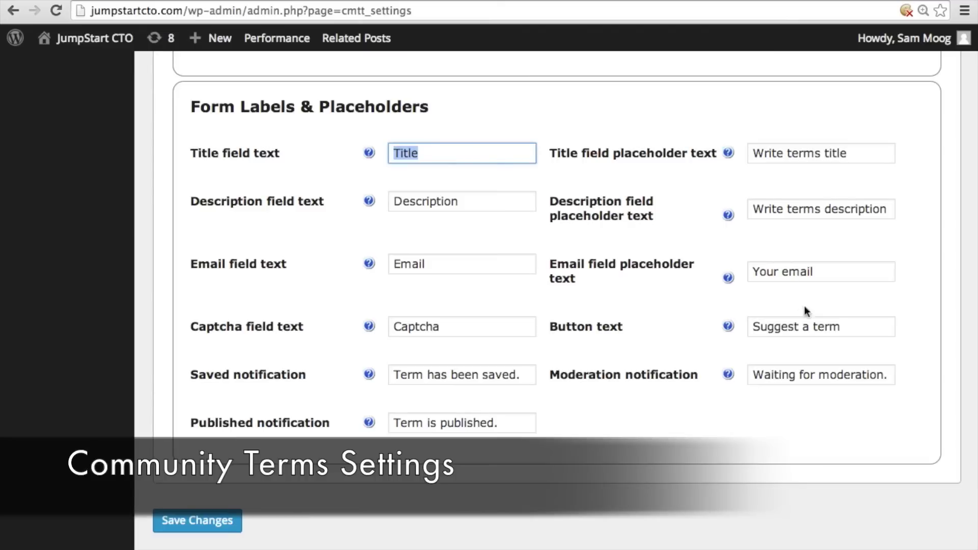
pyautogui.tripleClick(812, 336)
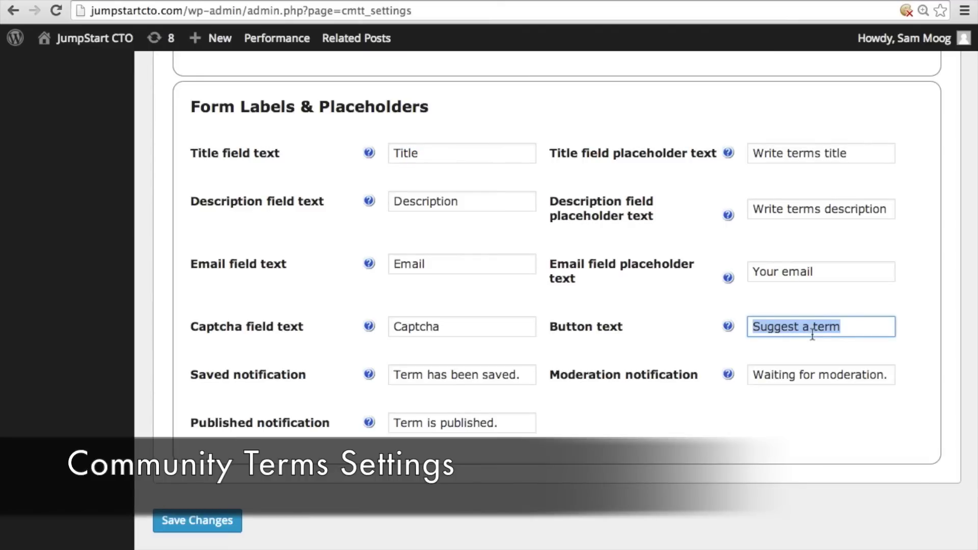
pyautogui.tripleClick(806, 376)
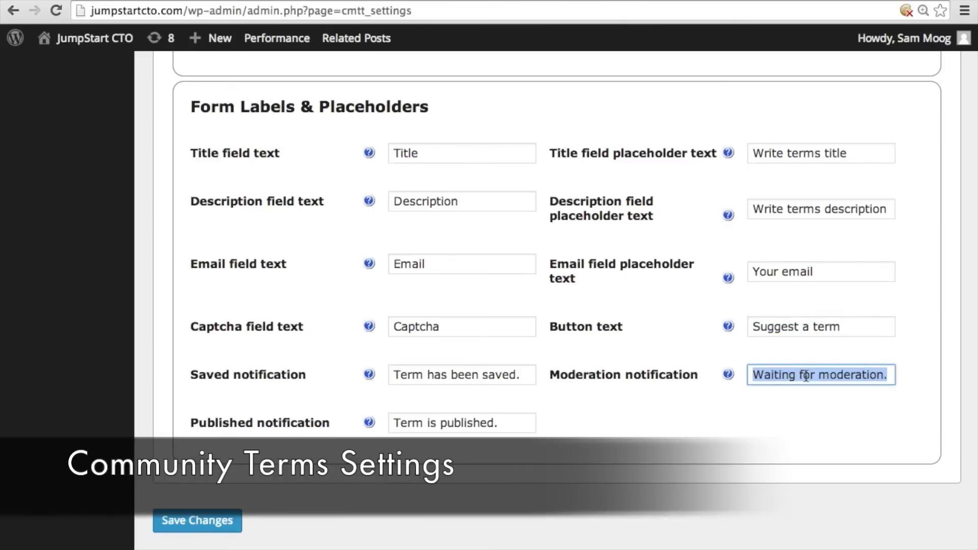